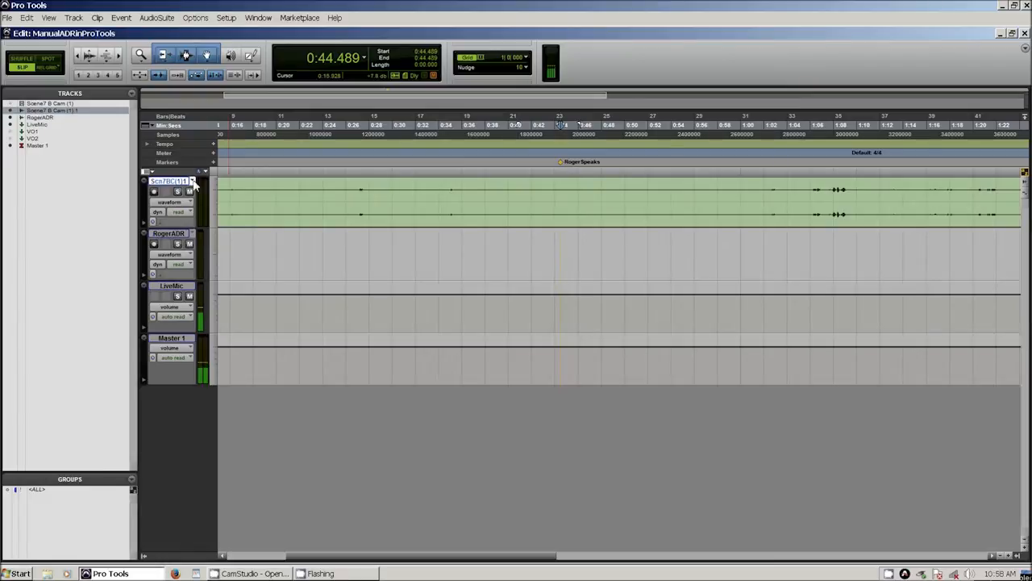
Play back the original dialogue from the RogerSpeaks marker
click(558, 157)
click(563, 164)
key(space)
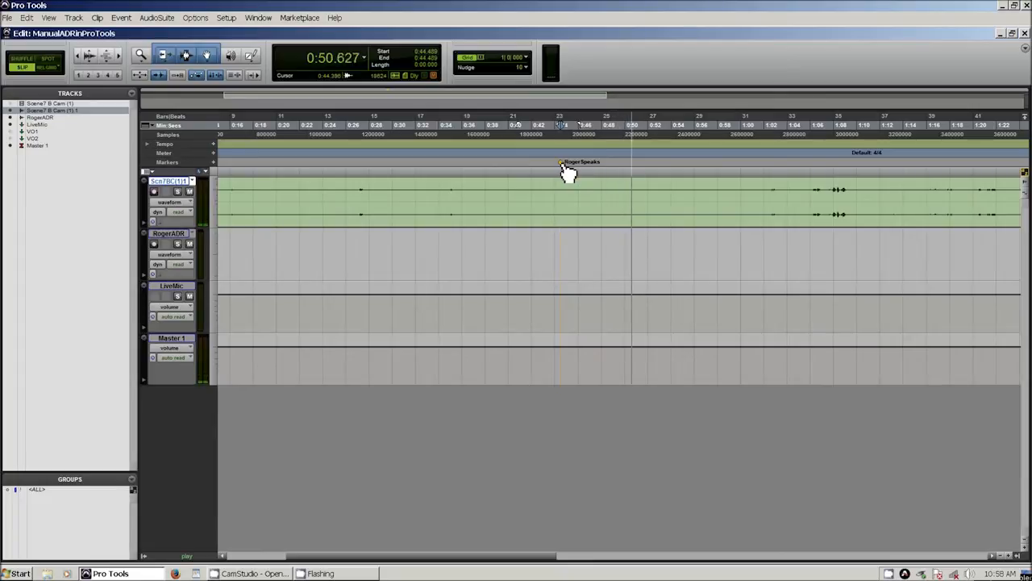
key(space)
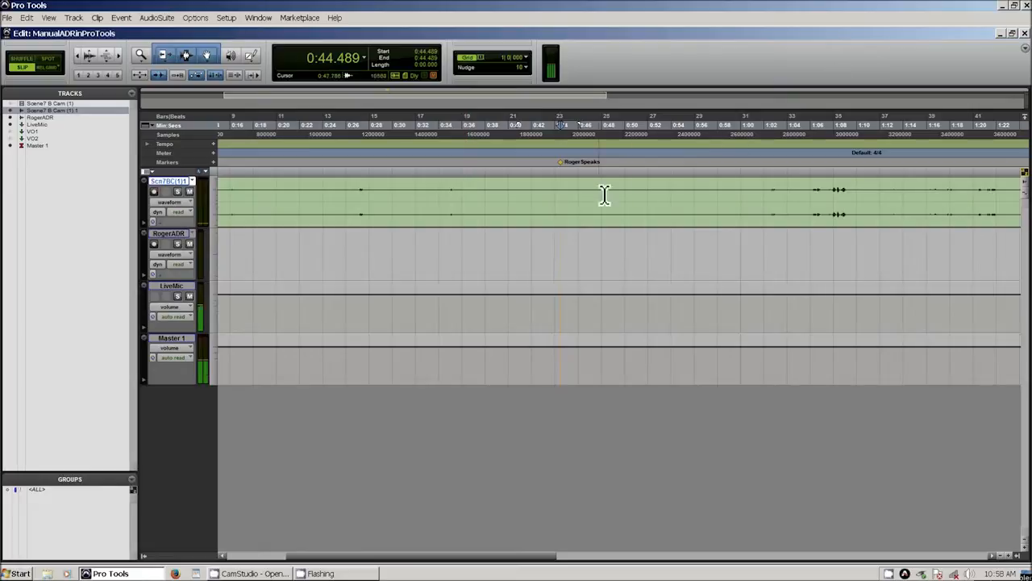
Separate the camera audio from about 0:43.9 to 1:02.1 into its own clip and raise that clip's gain
drag(558, 193, 767, 201)
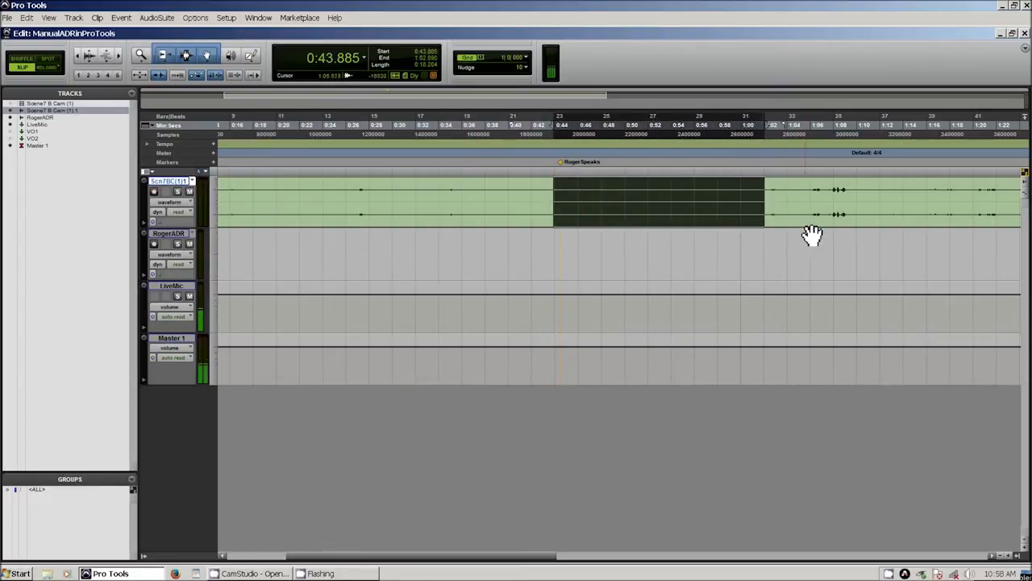
key(ctrl+e)
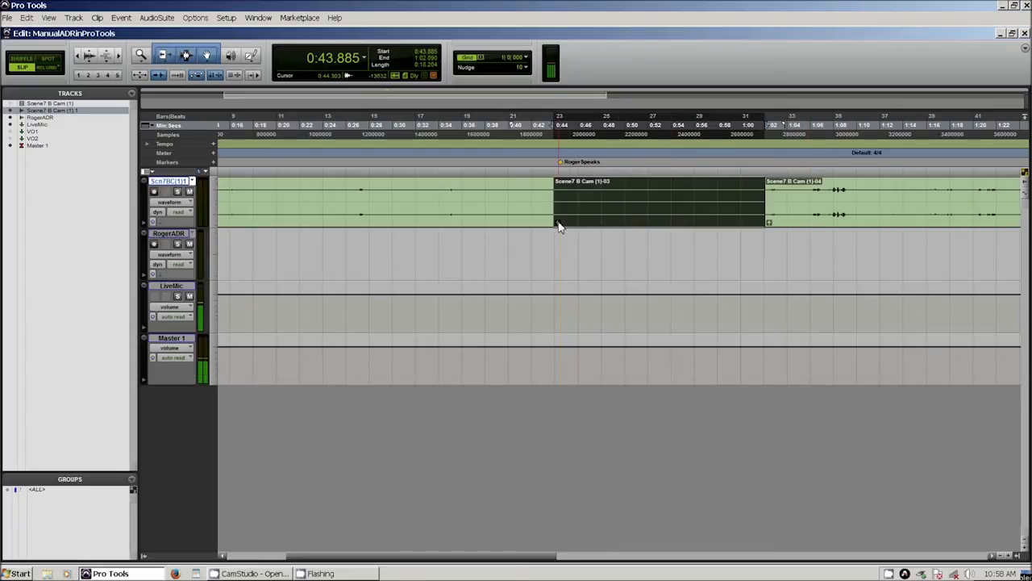
click(558, 224)
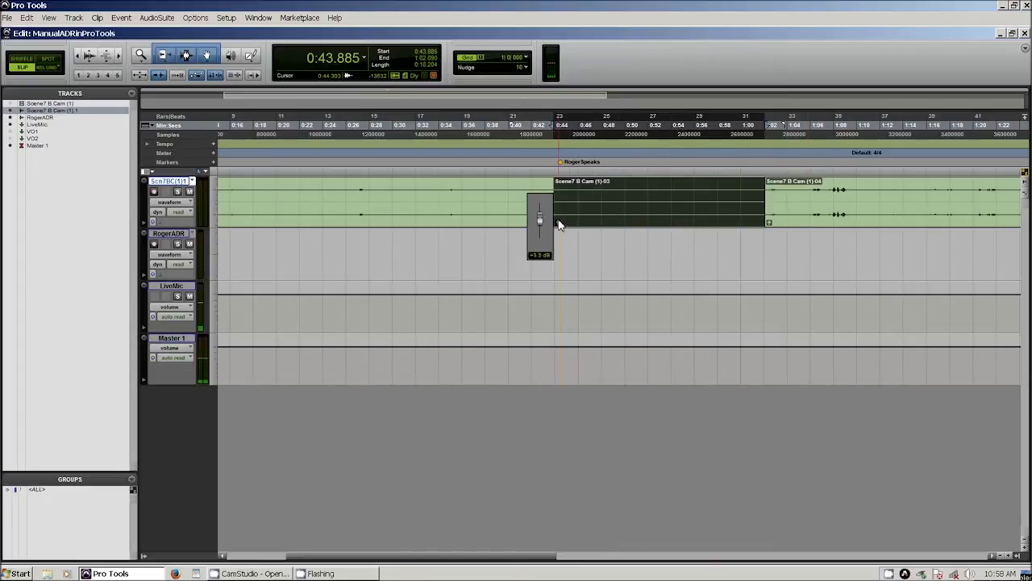
drag(562, 220, 563, 208)
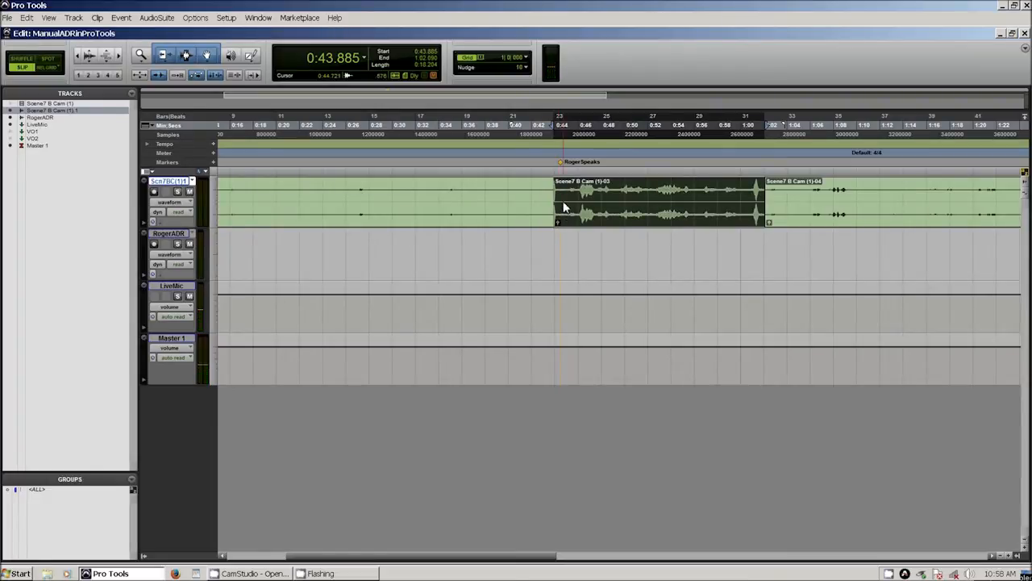
Play the boosted clip from the RogerSpeaks marker and lower its clip gain slightly
click(567, 175)
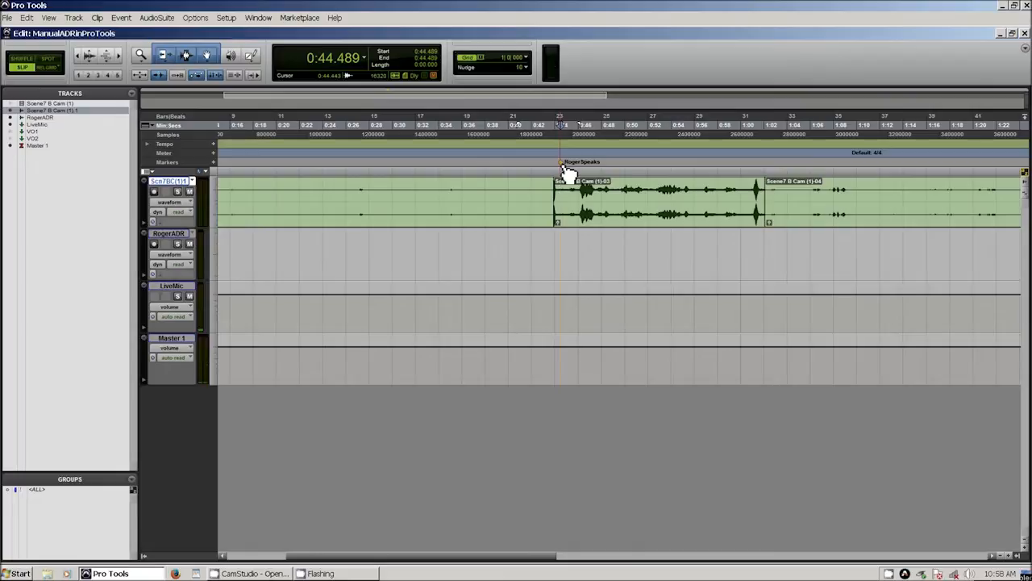
key(space)
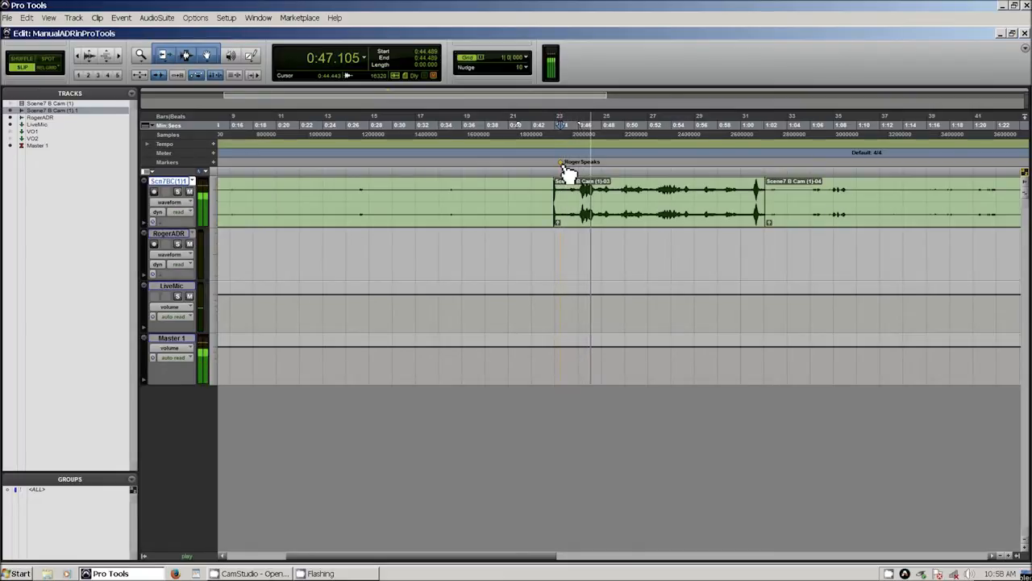
click(558, 223)
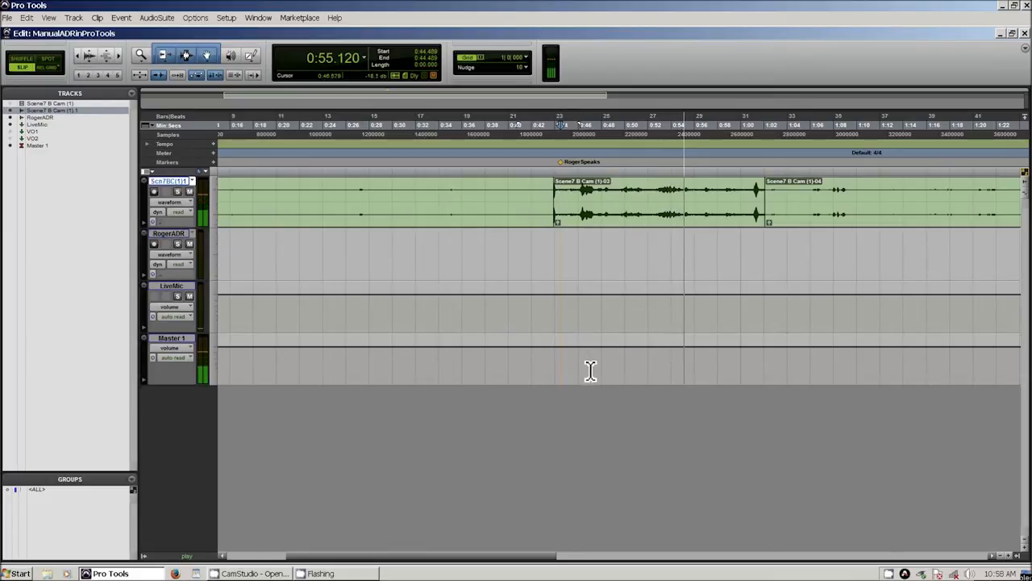
key(space)
Split the boosted dialogue clip at about 0:54.3 and play back its first part
click(675, 198)
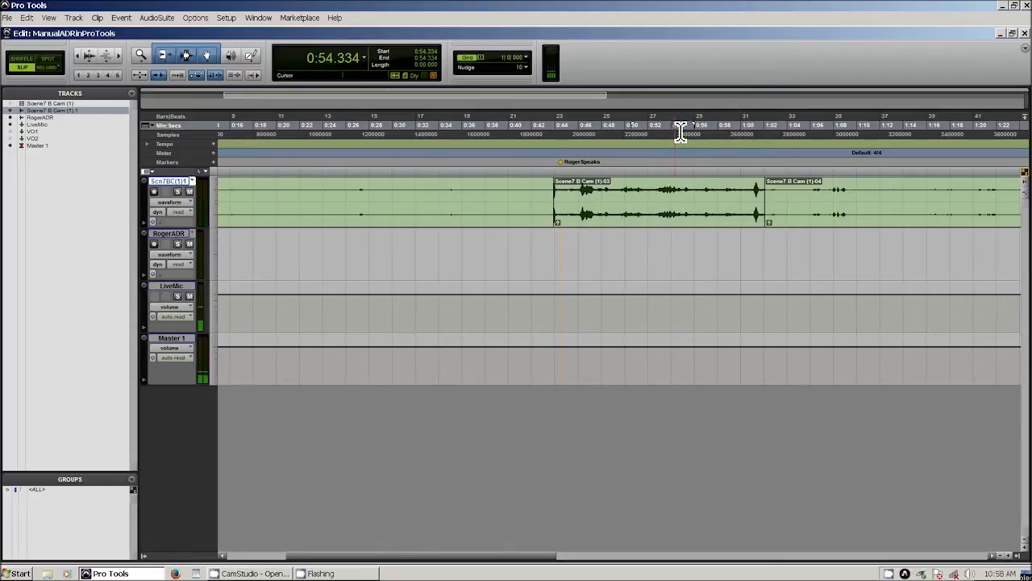
key(space)
click(683, 187)
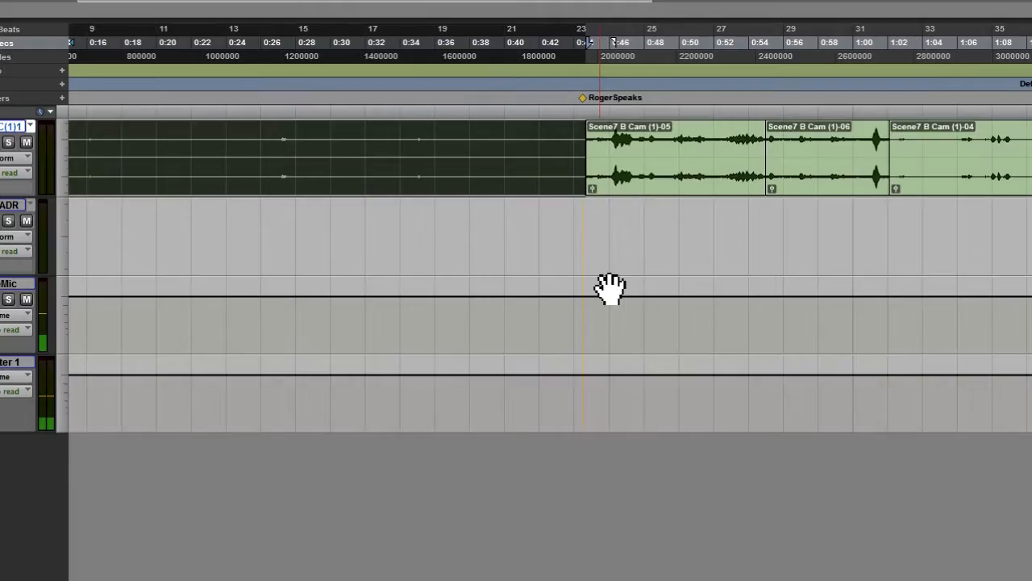
click(682, 188)
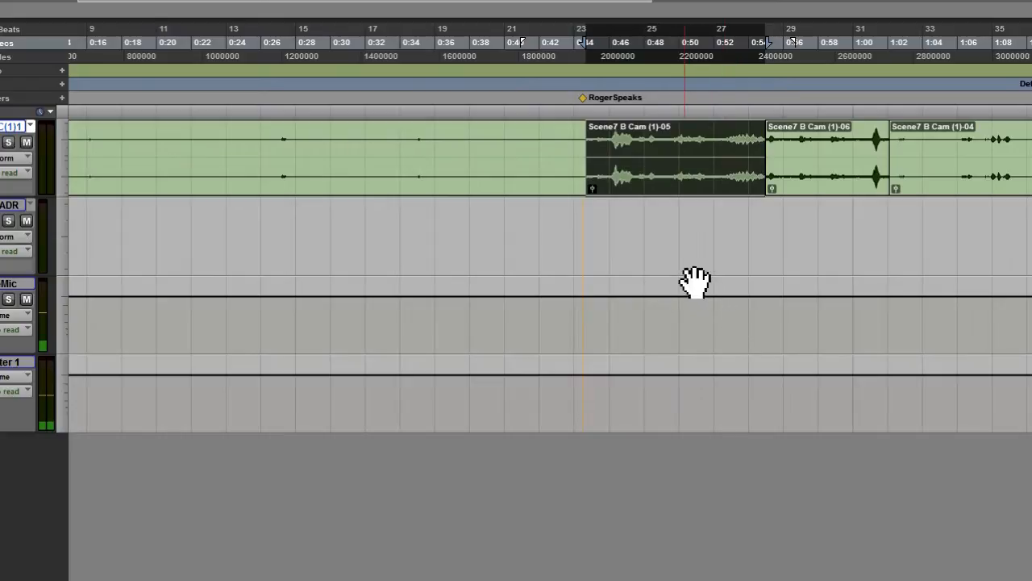
key(space)
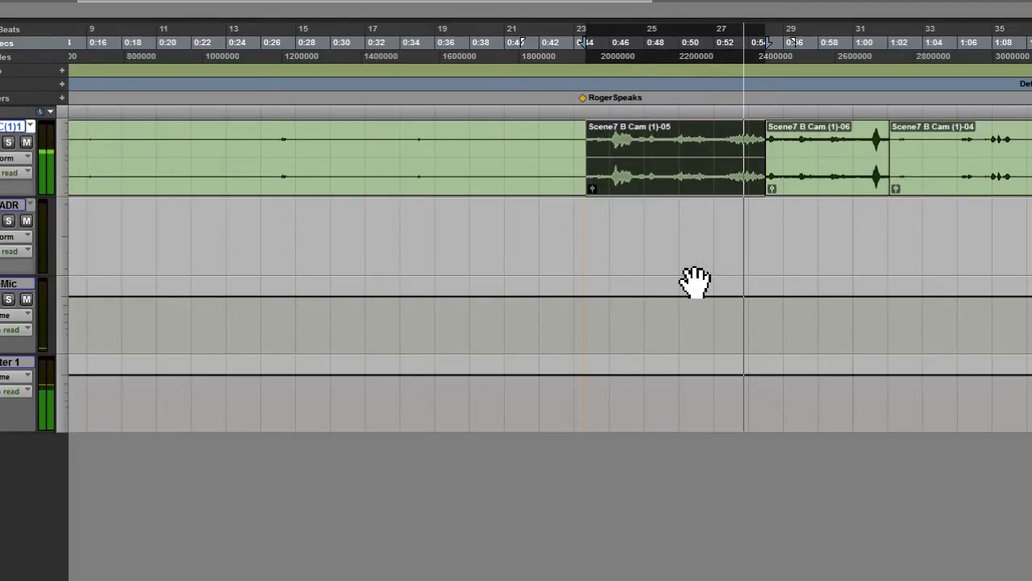
key(space)
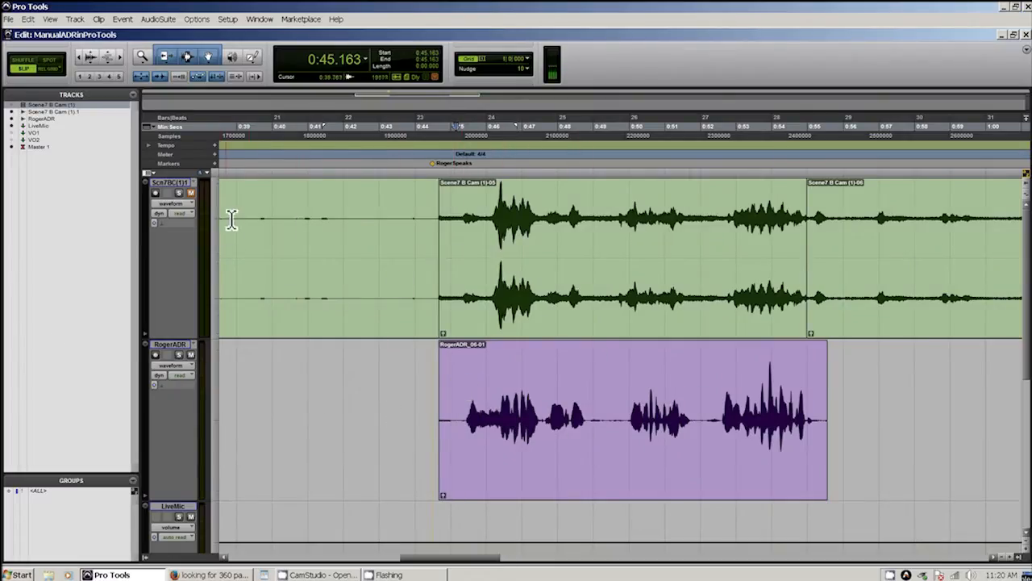
Play the recorded RogerADR take alongside the original dialogue from 0:45.163 and again from 0:44.163
key(space)
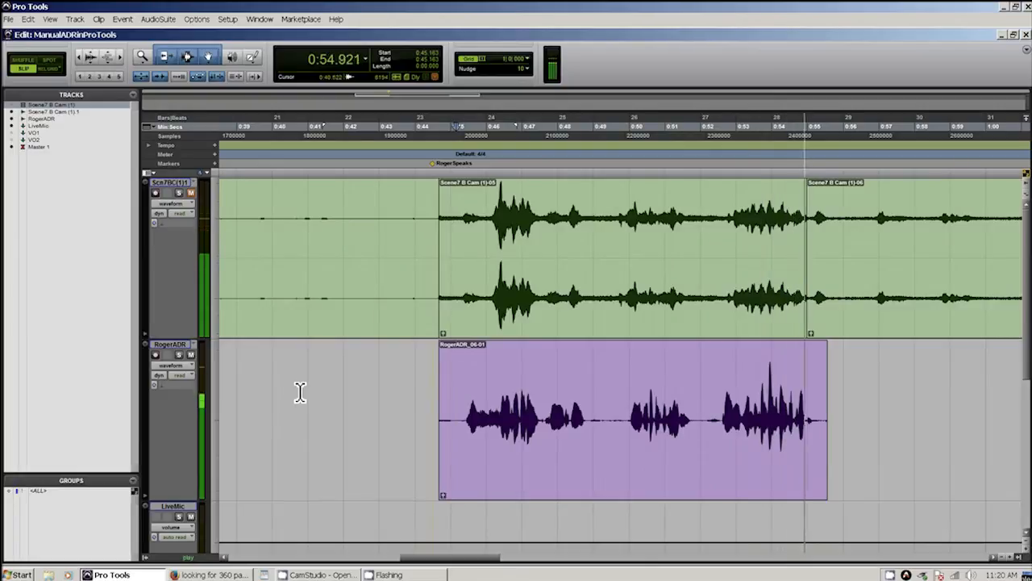
key(space)
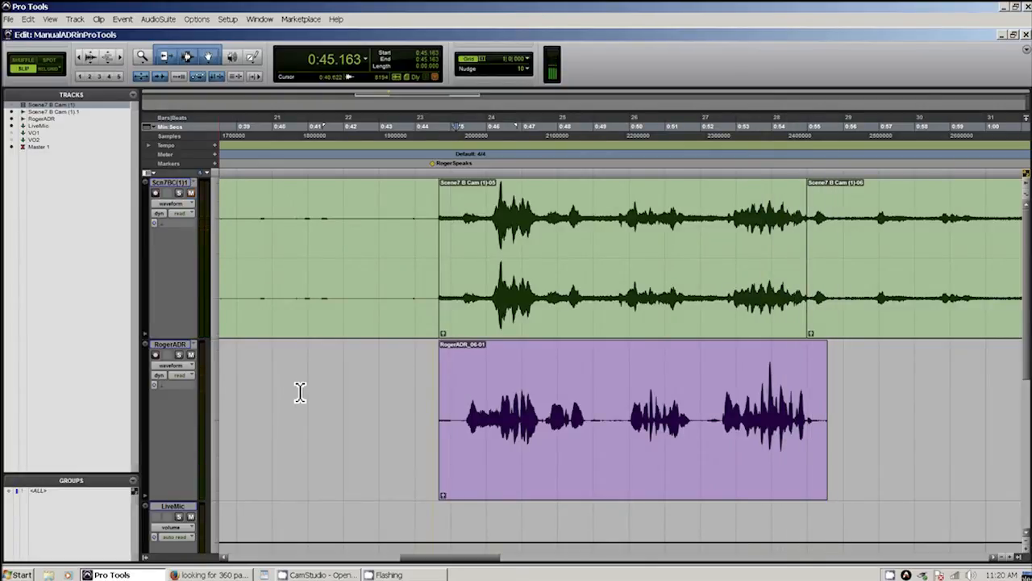
key(space)
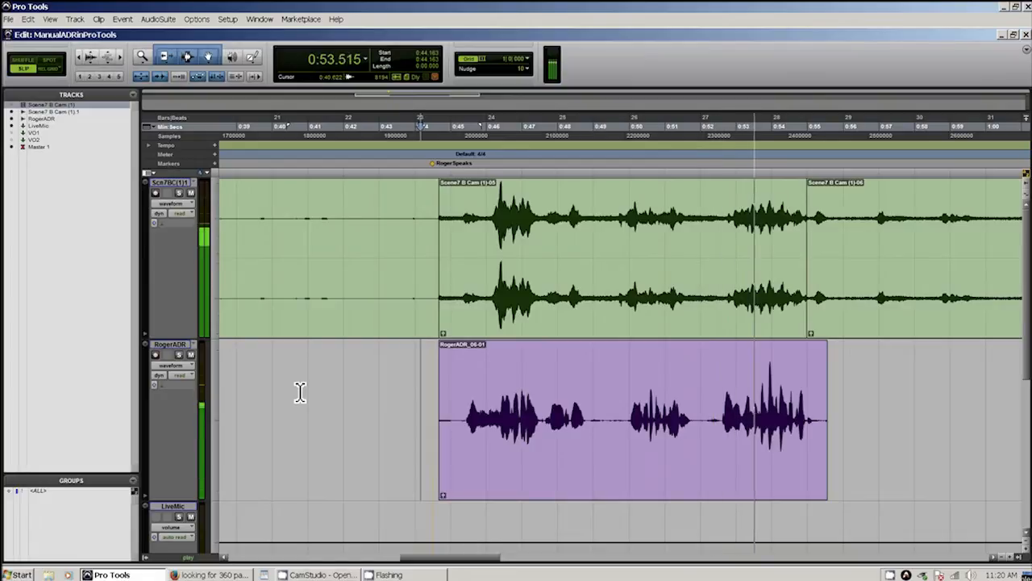
key(space)
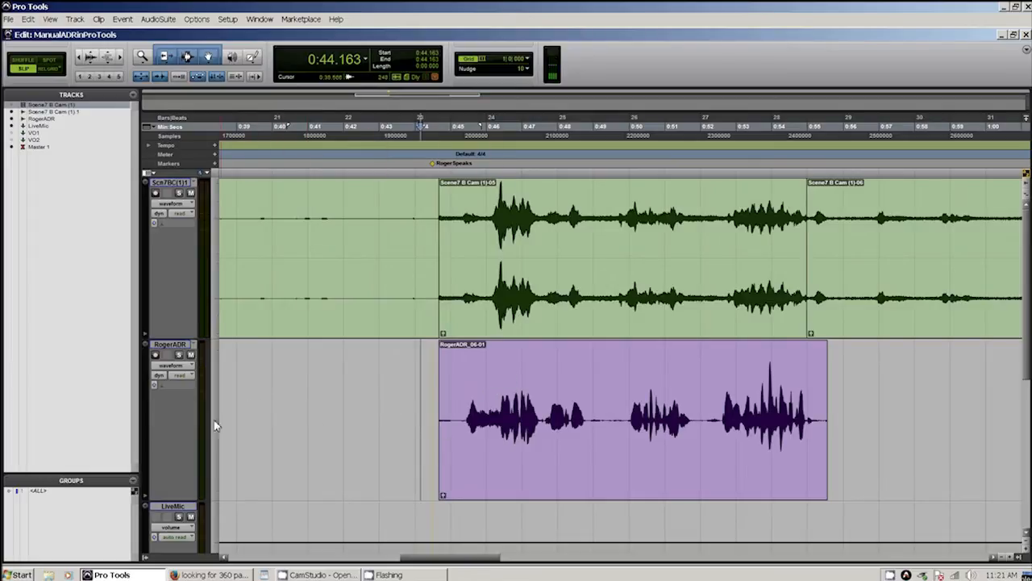
Enable Elastic Audio on the RogerADR track with the Monophonic algorithm
click(163, 387)
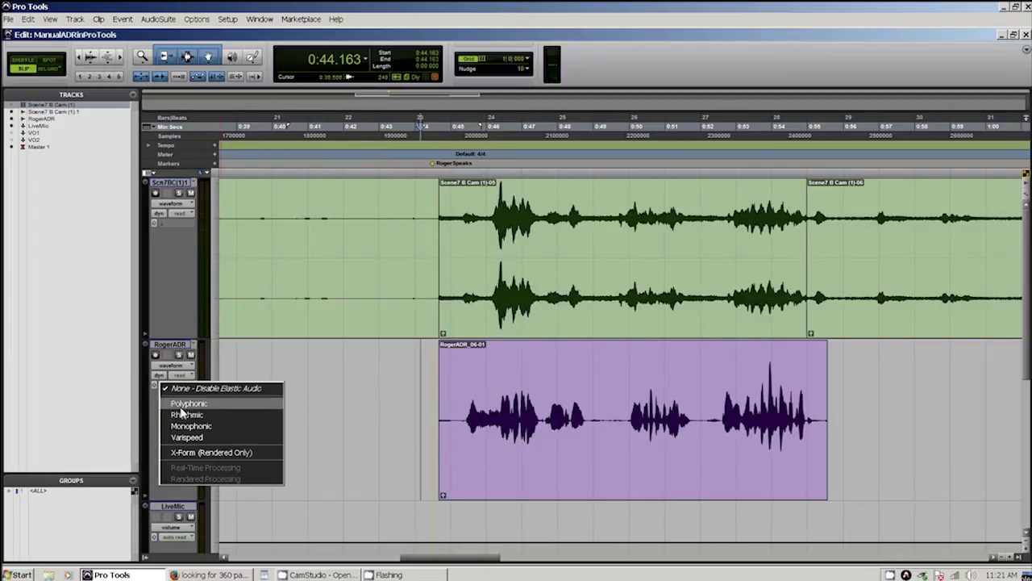
click(156, 420)
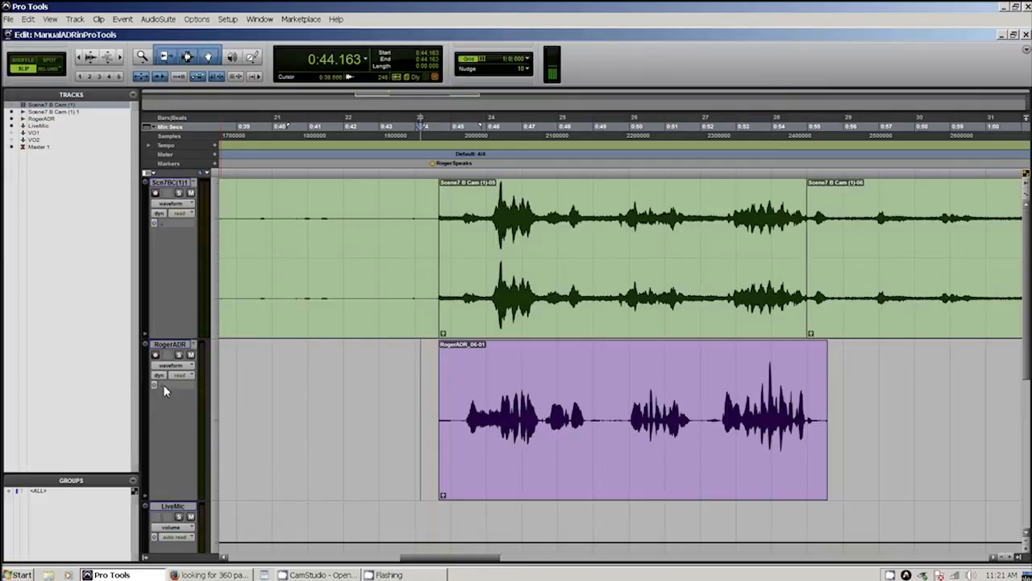
click(162, 386)
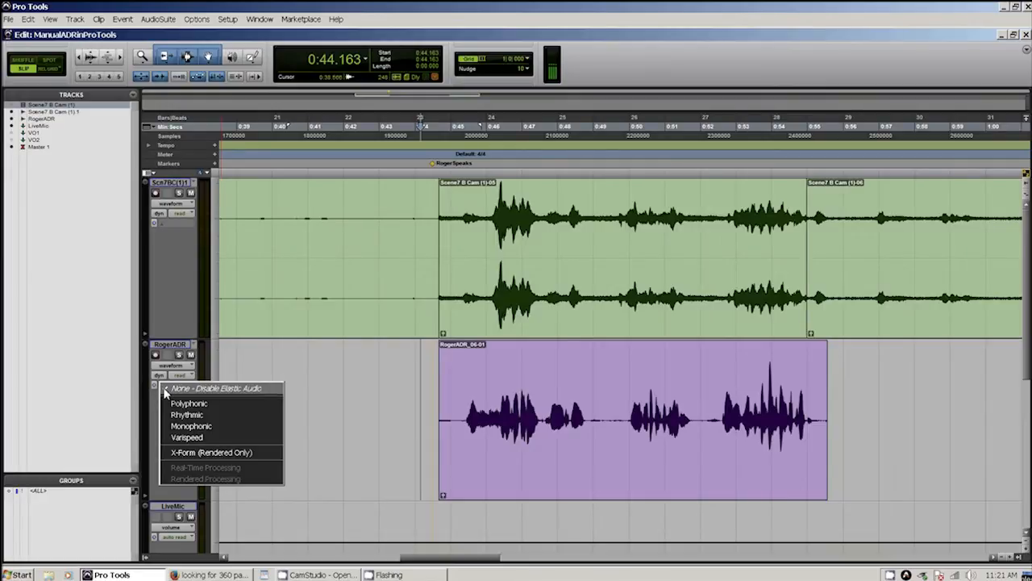
click(193, 426)
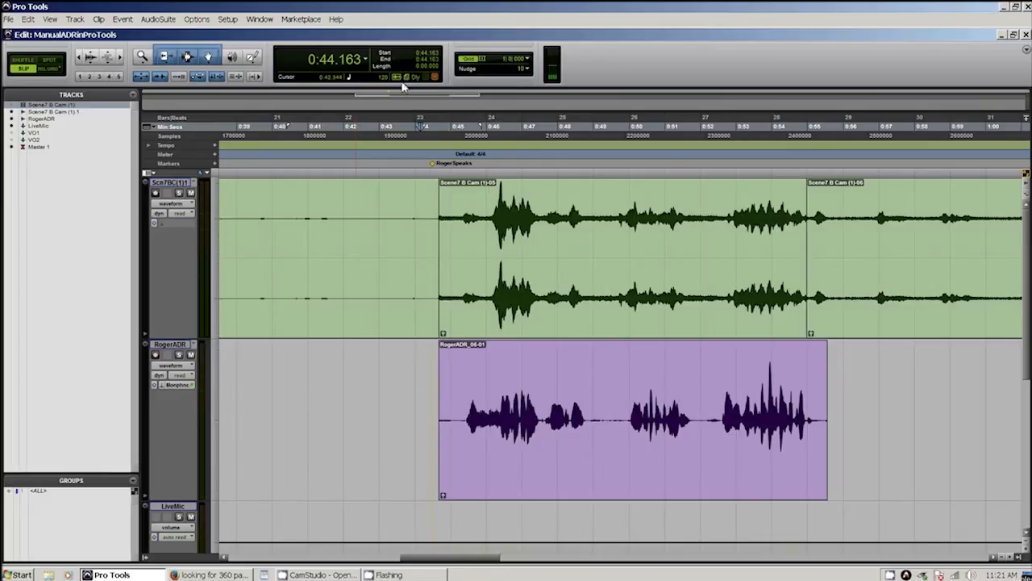
Select most of the RogerADR clip and check the options of the track's Monophonic Elastic Audio plug-in
drag(458, 403, 835, 380)
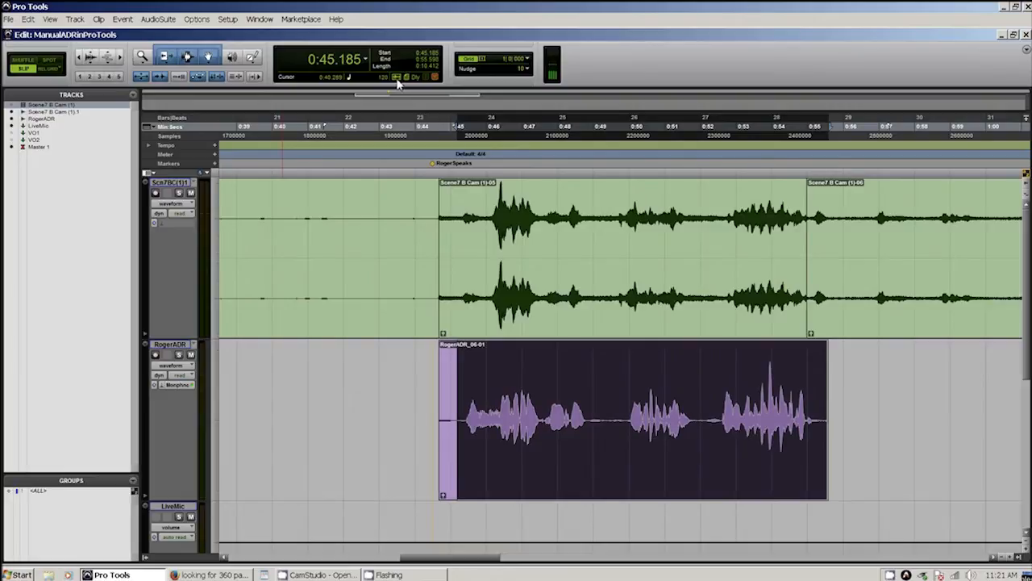
click(163, 387)
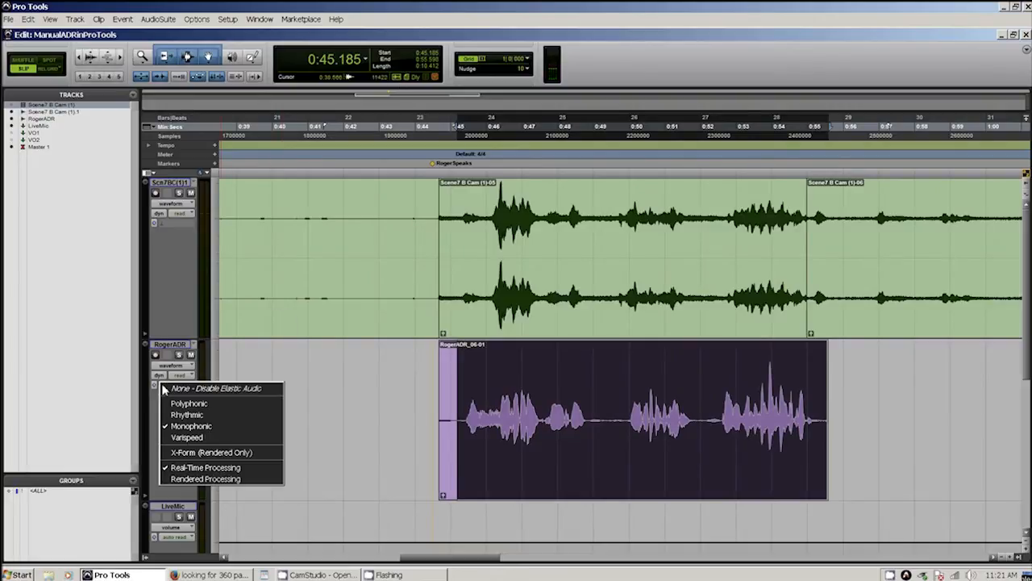
click(176, 427)
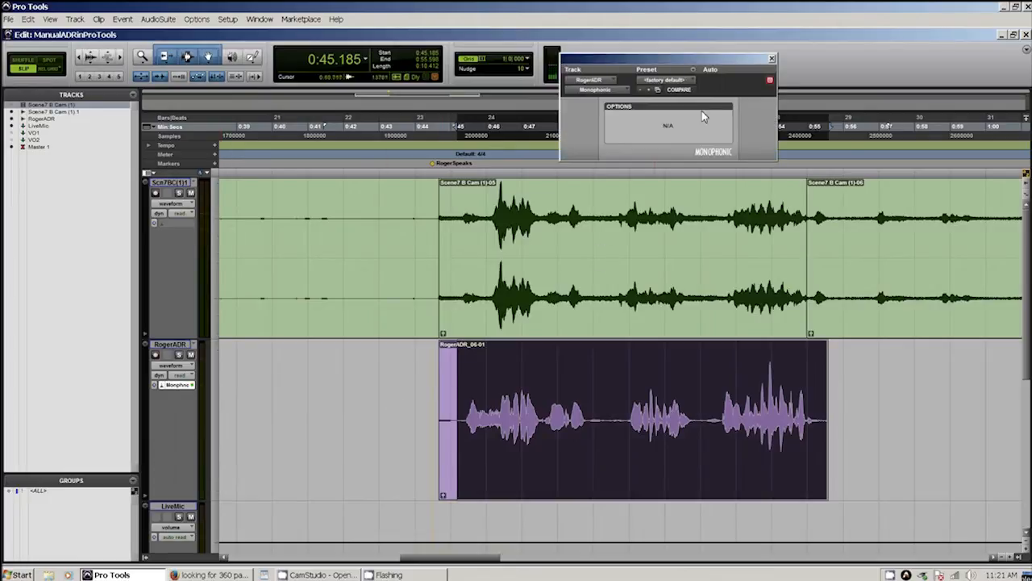
click(772, 59)
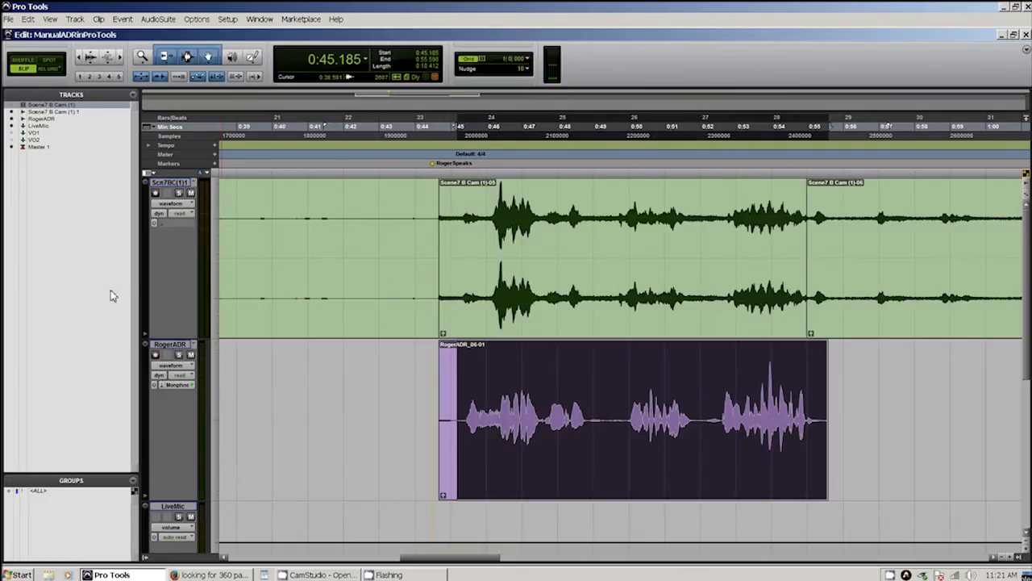
Switch the RogerADR track to warp view and magnify the event markers around the phrase at 0:47
click(171, 365)
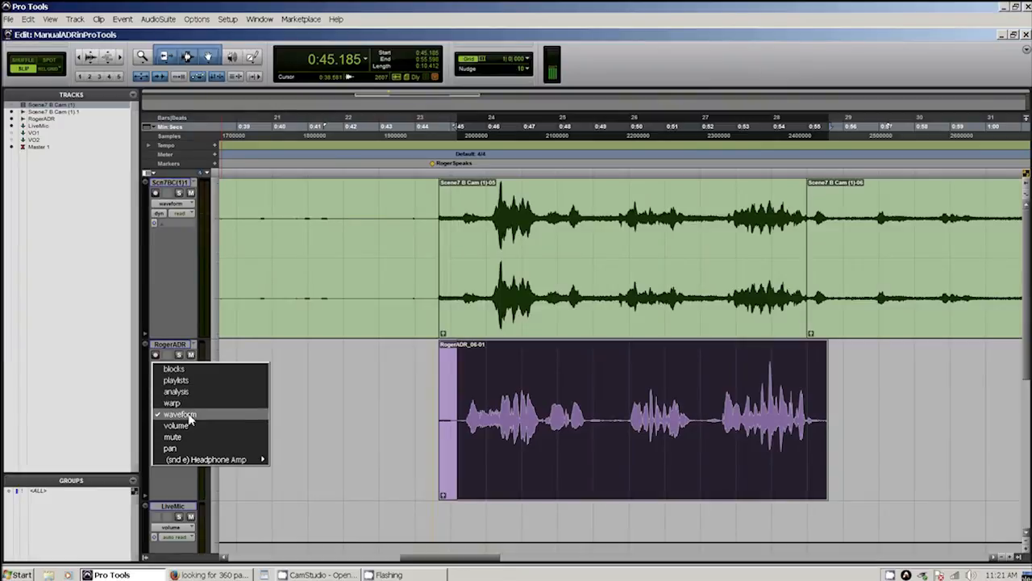
click(172, 402)
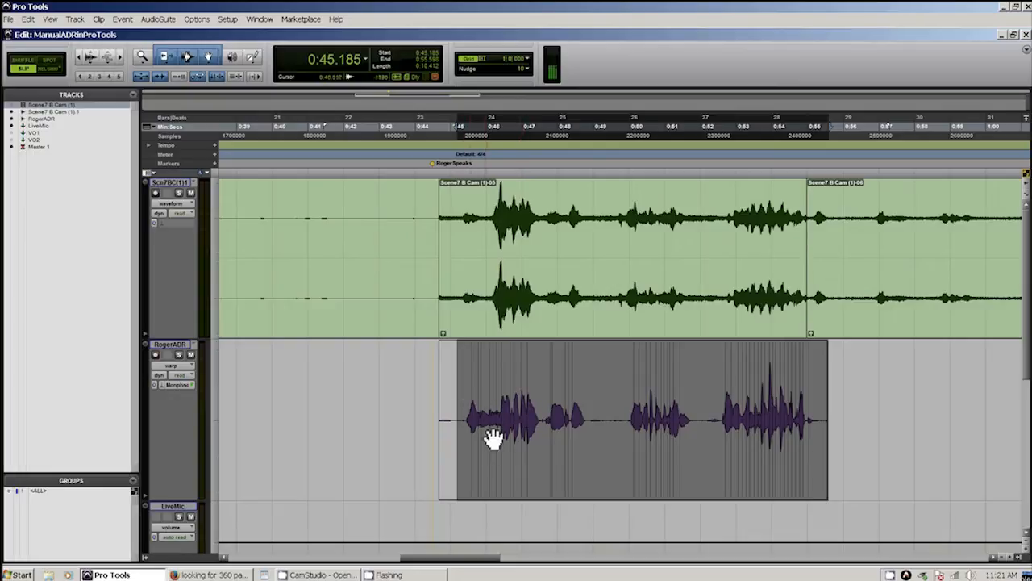
drag(459, 563, 469, 561)
key(t)
key(t)
key(t)
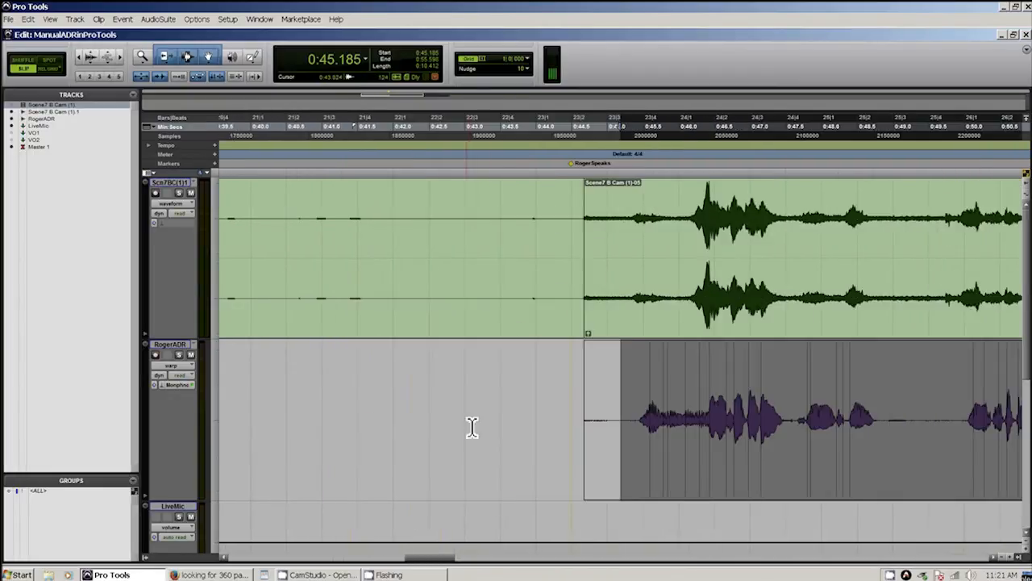
drag(426, 562, 432, 563)
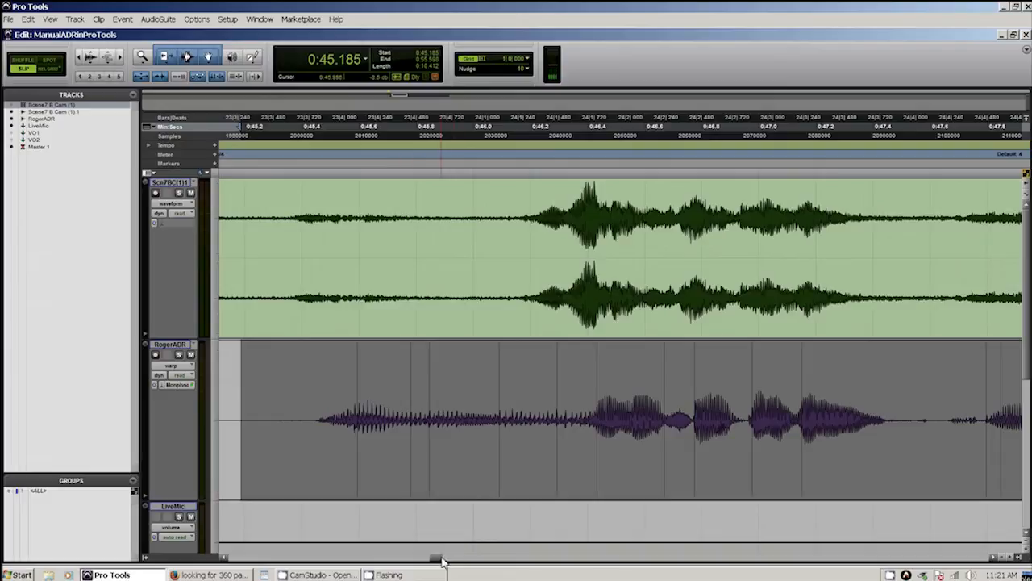
drag(439, 560, 444, 560)
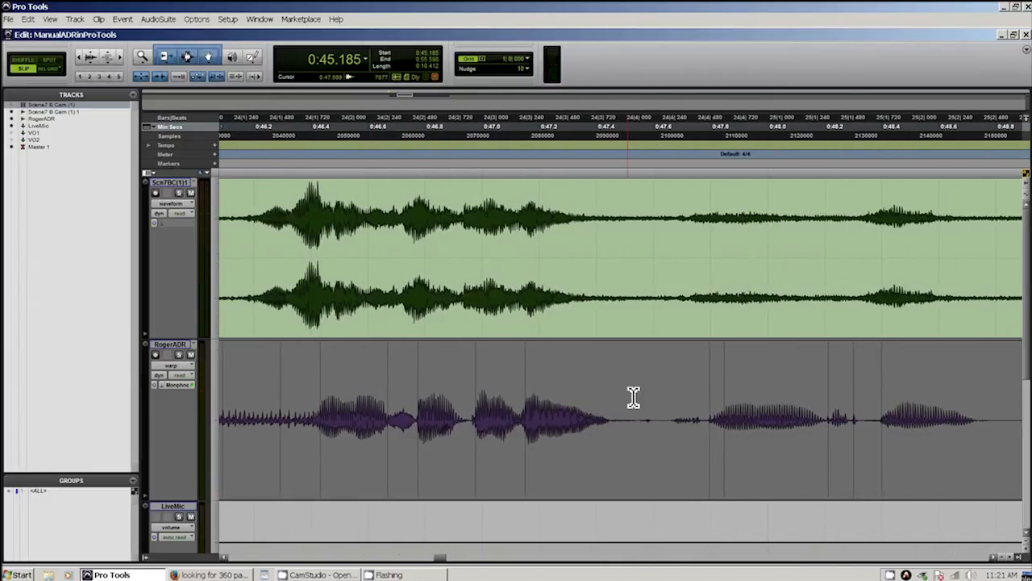
Try to warp the RogerADR take by moving the event marker near 0:47.1 to about 0:47.2
click(662, 426)
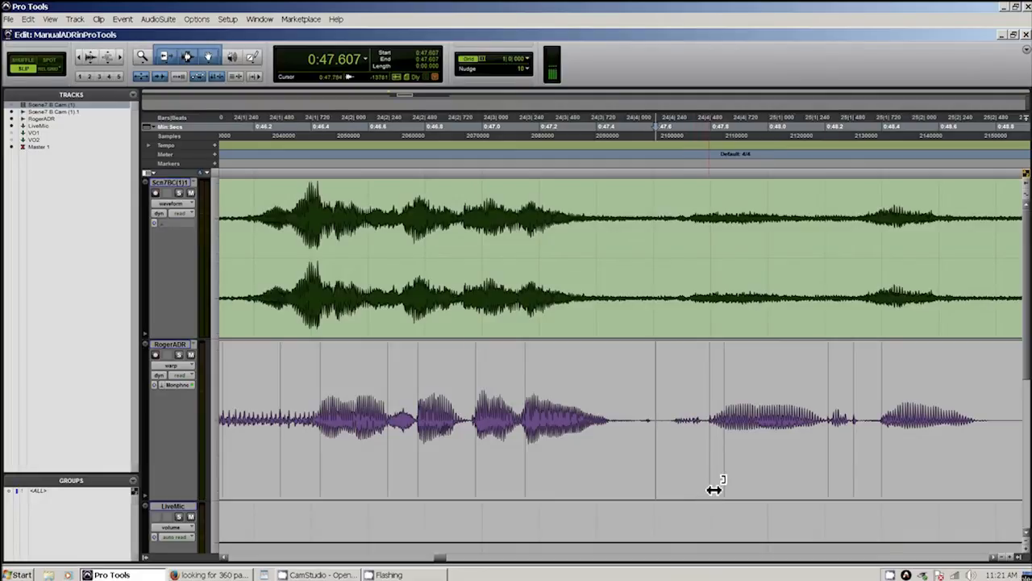
drag(444, 559, 456, 559)
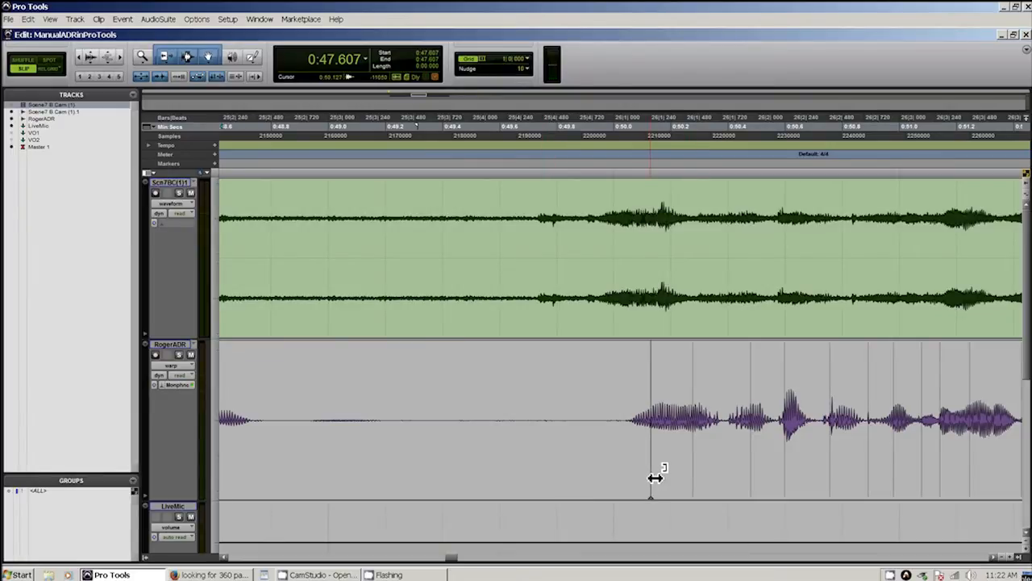
drag(450, 559, 440, 563)
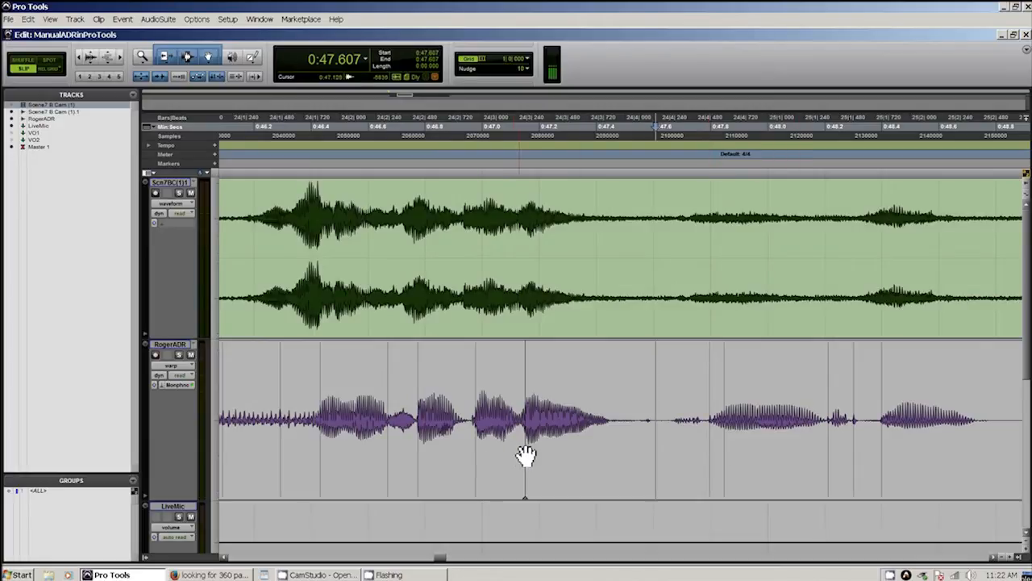
mouse_move(531, 455)
mouse_down()
mouse_move(680, 428)
mouse_move(774, 426)
mouse_move(562, 433)
mouse_move(561, 458)
mouse_up()
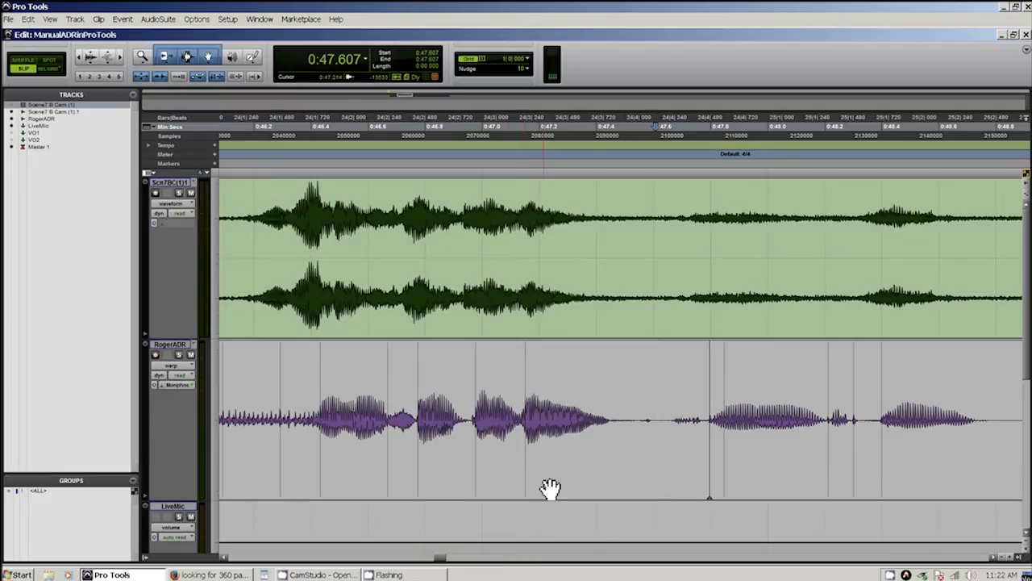
Try to move the RogerADR event marker near 0:47.15 back to about 0:47.06, and undo the warp
mouse_move(532, 476)
mouse_down()
mouse_move(604, 475)
mouse_move(506, 472)
mouse_up()
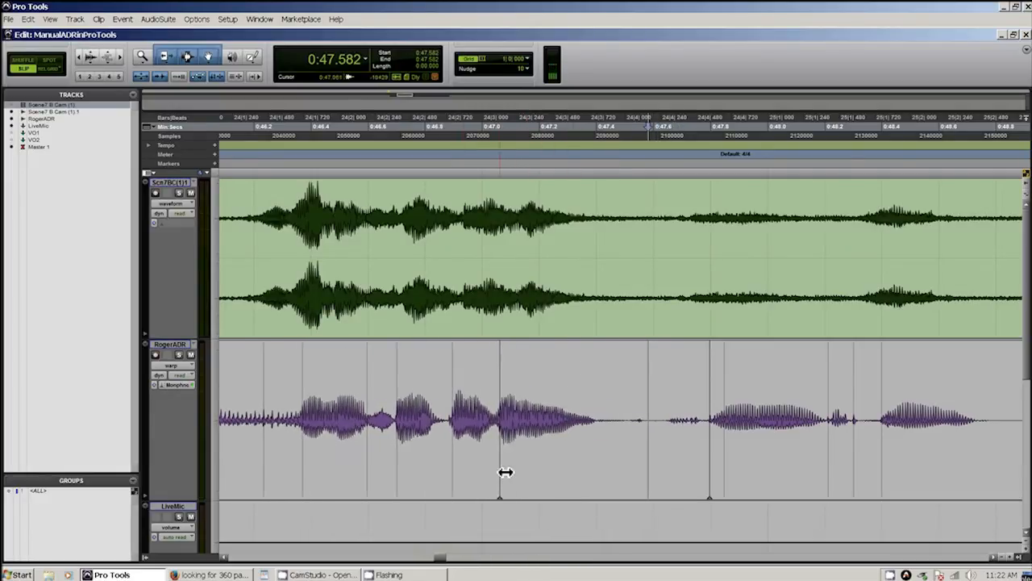
key(ctrl+z)
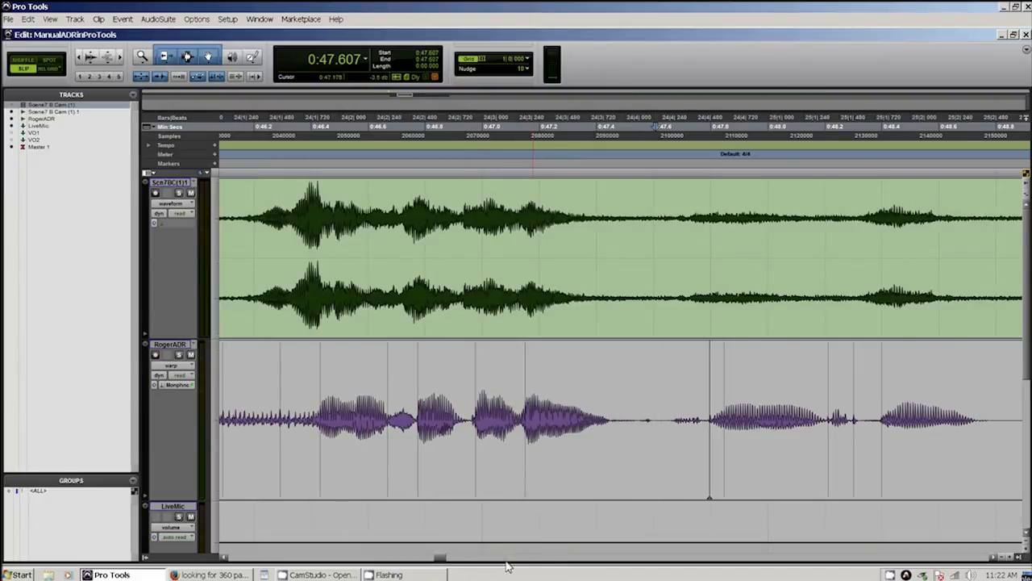
Move the RogerADR warp marker near 0:45.6 to about 0:45.43 and play both tracks from about 0:44.96
drag(443, 558, 434, 562)
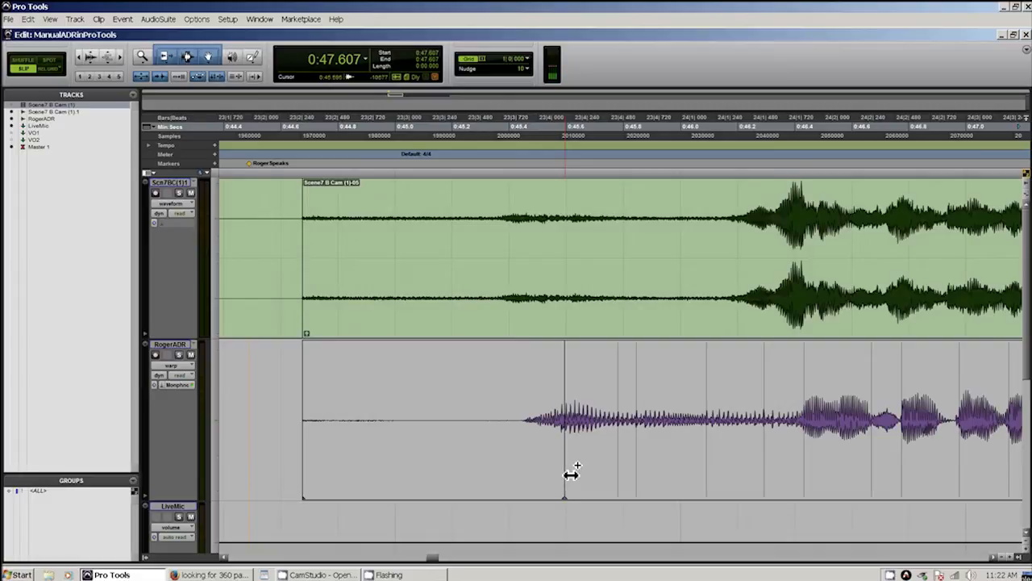
drag(571, 474, 524, 474)
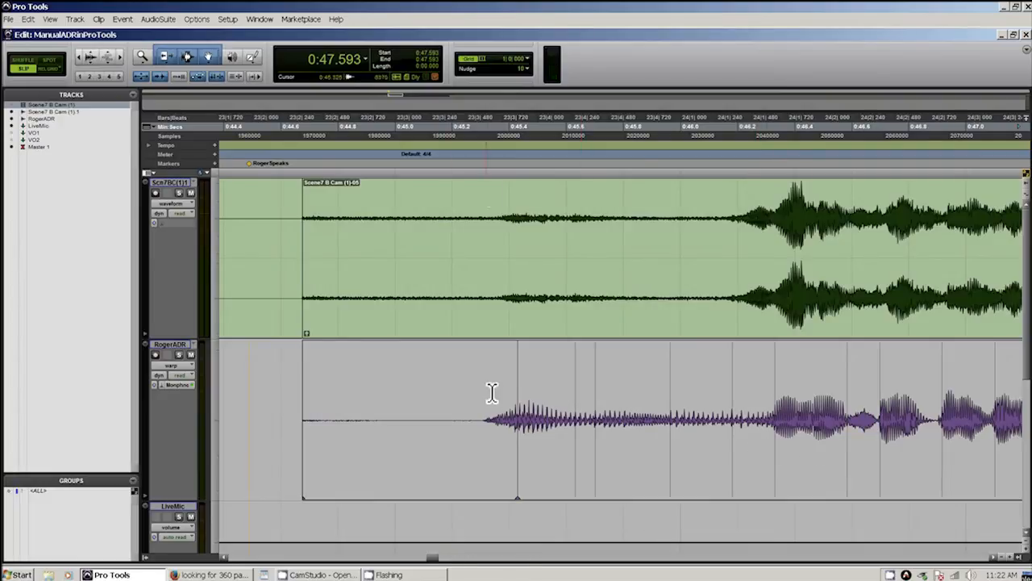
click(389, 132)
key(space)
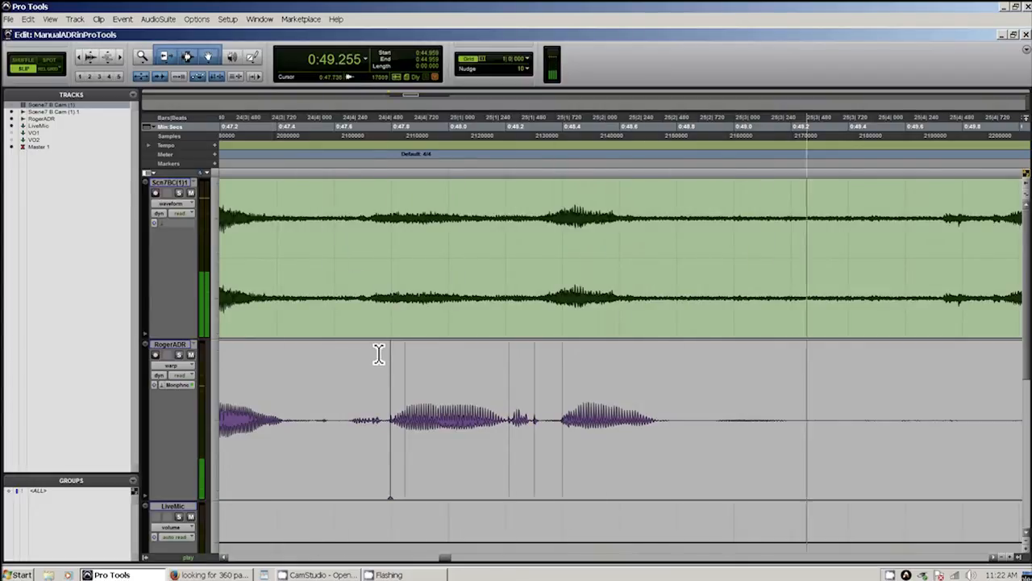
key(space)
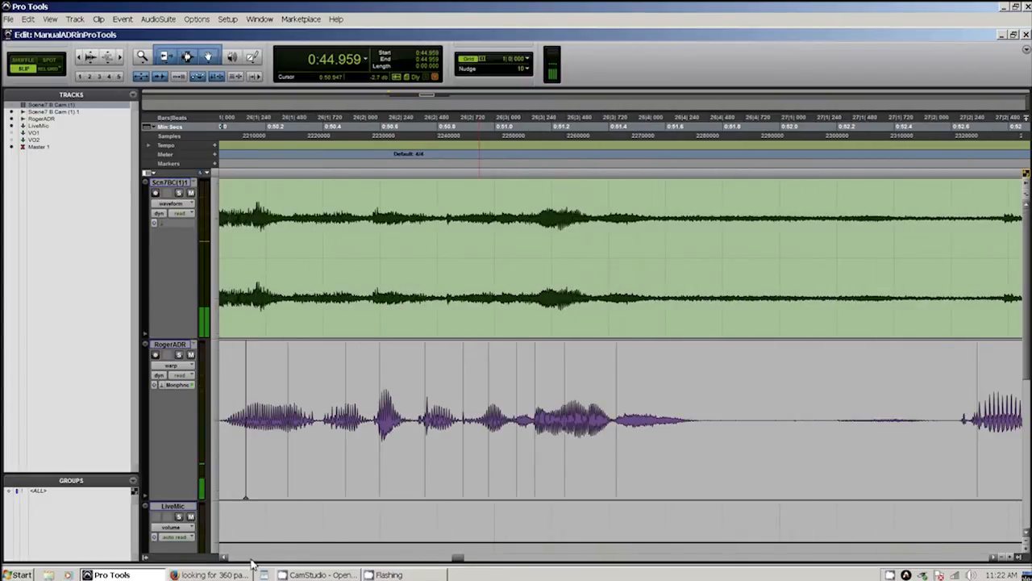
Add a RogerADR warp marker at about 0:46.33 where the louder phrase begins, and audition both tracks from 0:45.913
click(225, 559)
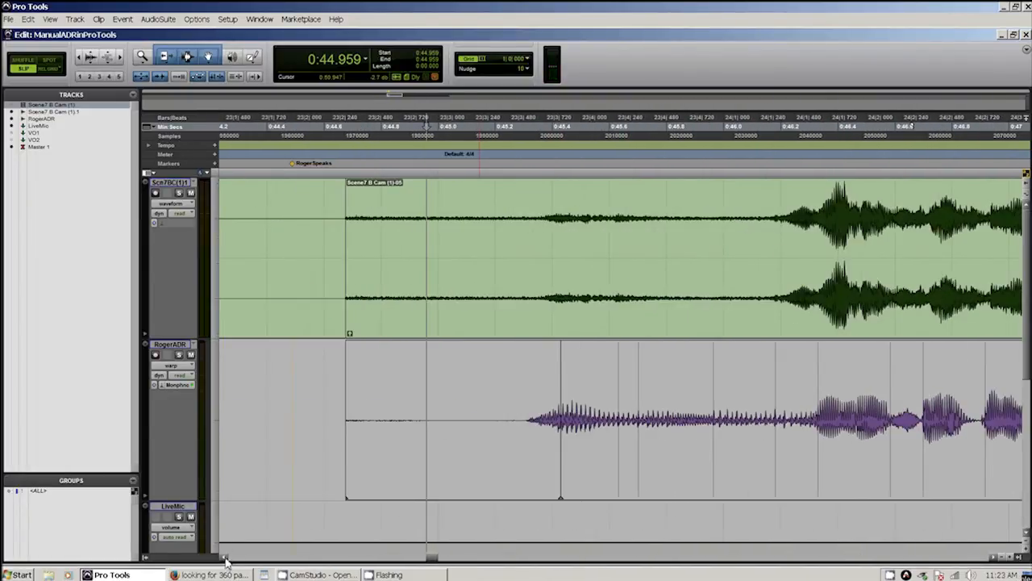
drag(428, 562, 430, 562)
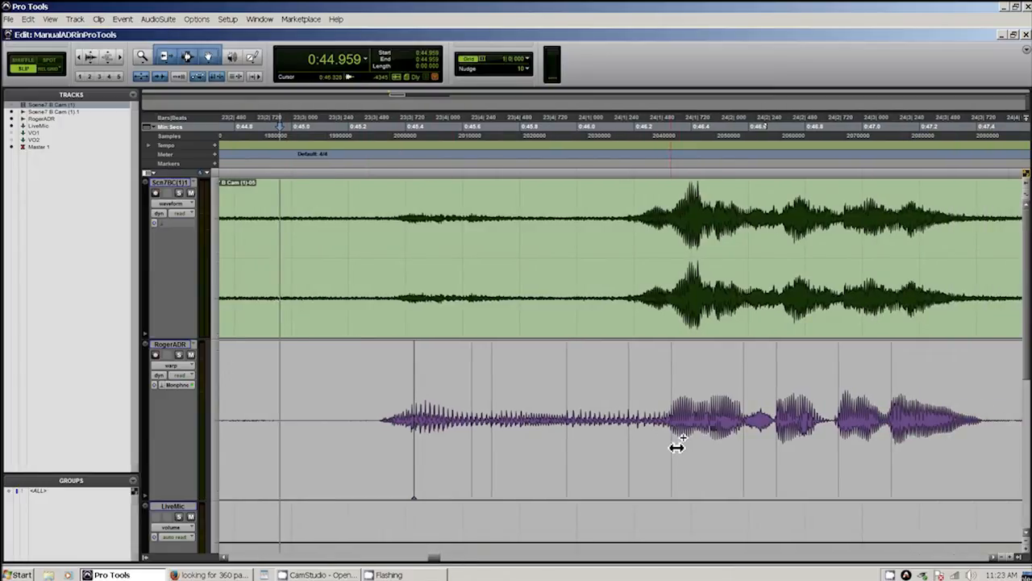
click(554, 134)
key(space)
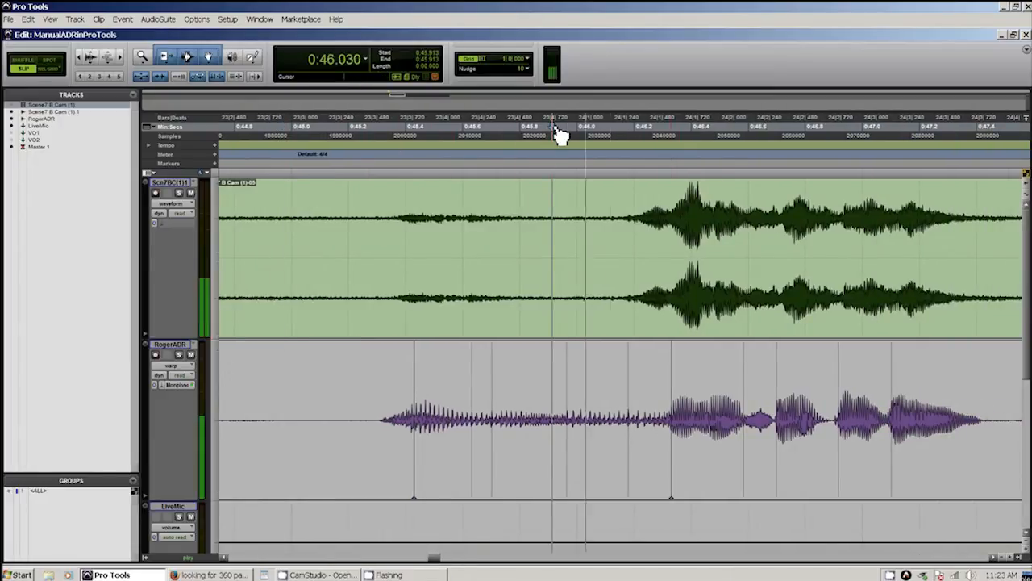
key(space)
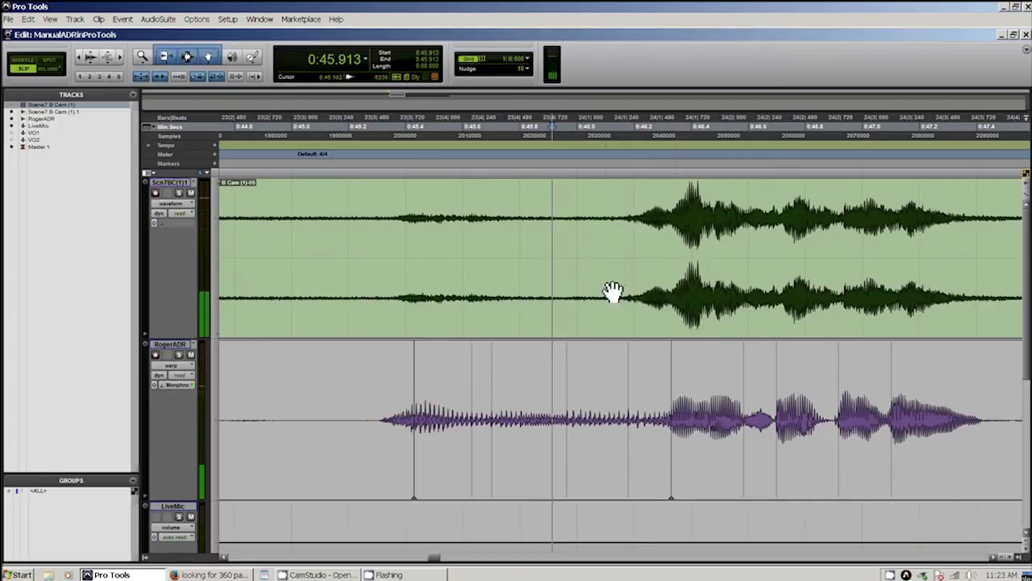
key(space)
key(space)
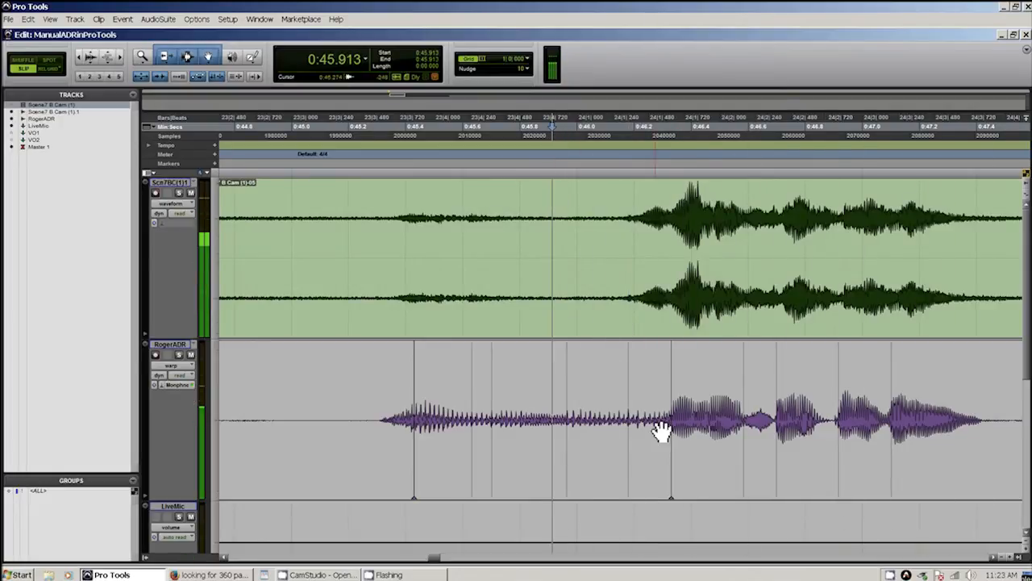
Move the warp marker near 0:46.33 slightly earlier to about 0:46.29 and play back from 0:45.891
drag(677, 442, 665, 442)
key(space)
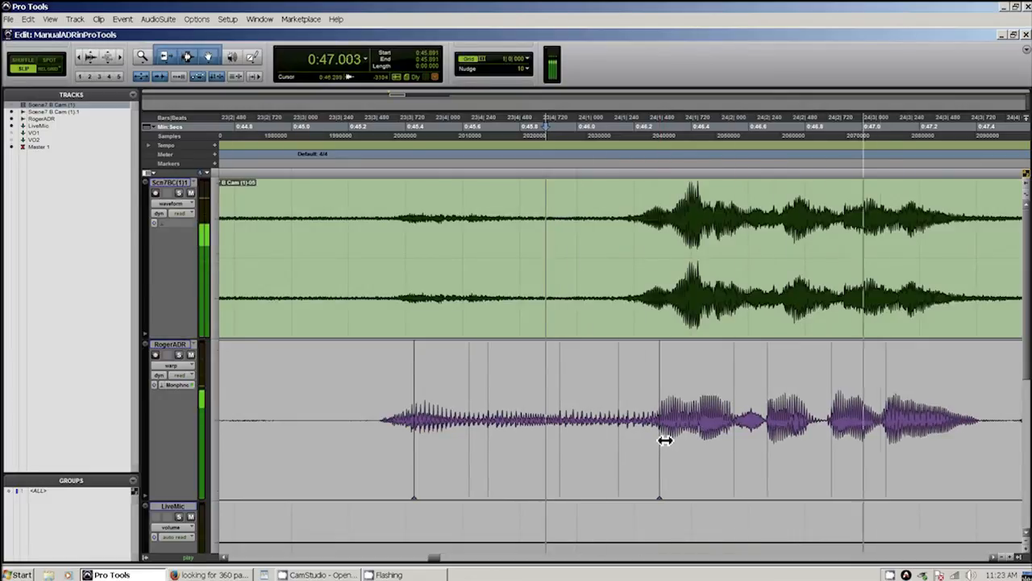
key(space)
key(space)
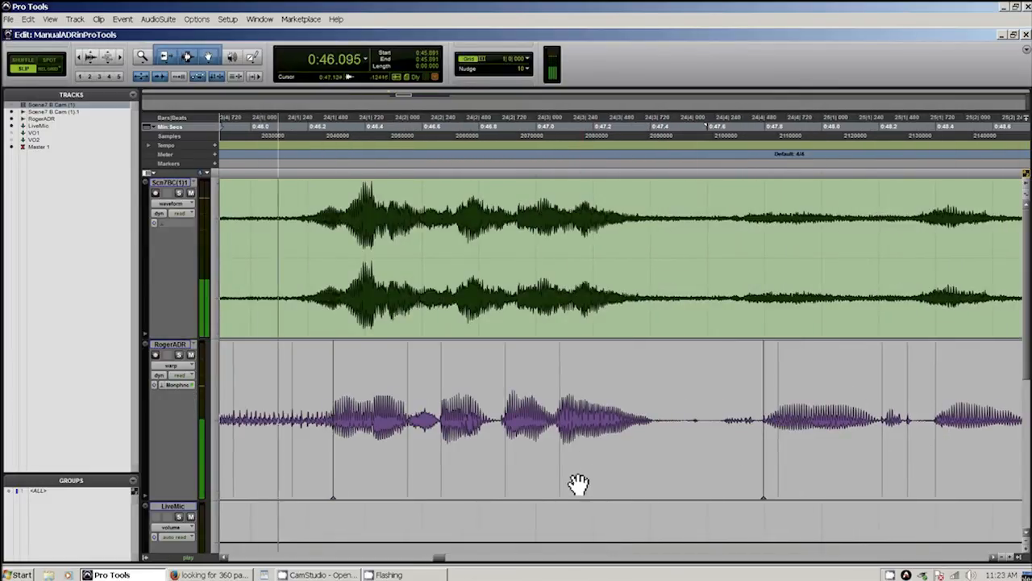
key(space)
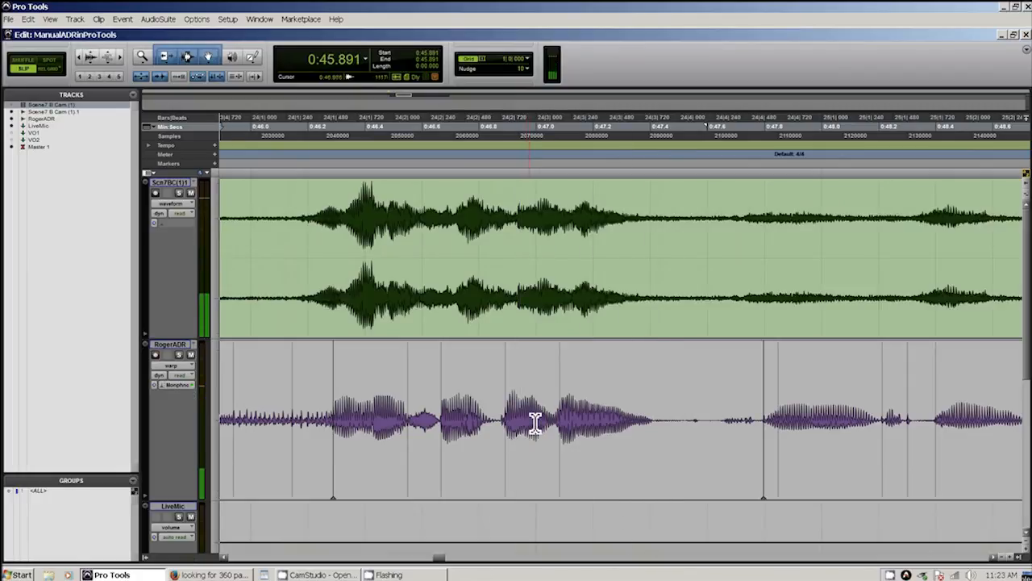
Warp the RogerADR event marker near 0:47.09 to about 0:47.15 and audition the phrase from 0:45.947
drag(564, 460, 579, 463)
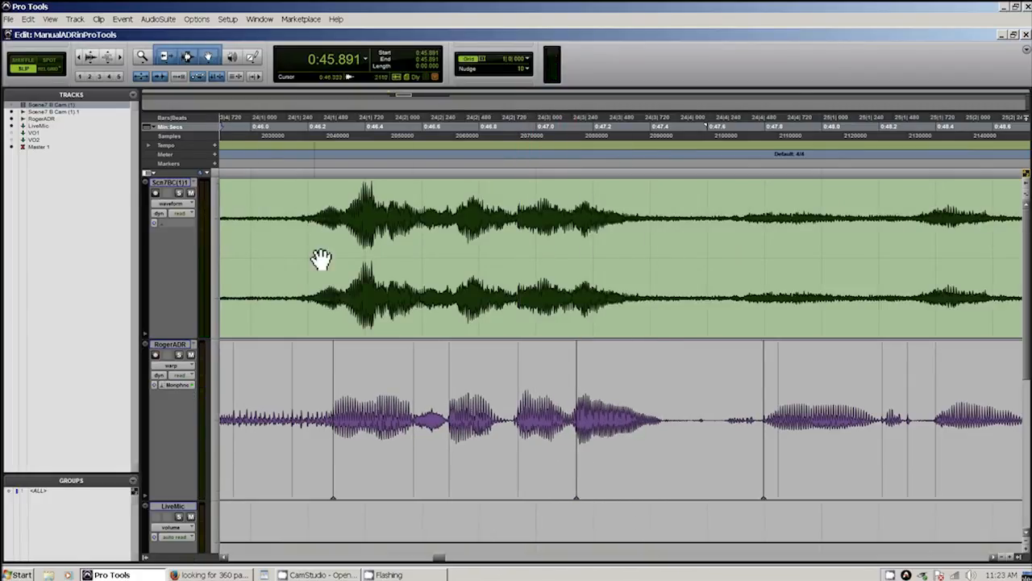
click(239, 133)
key(space)
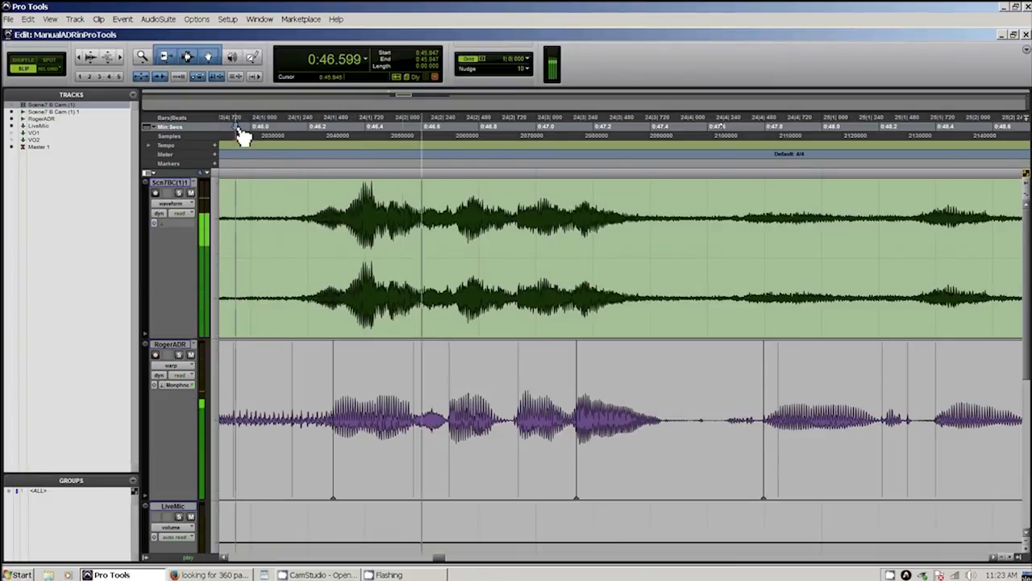
key(space)
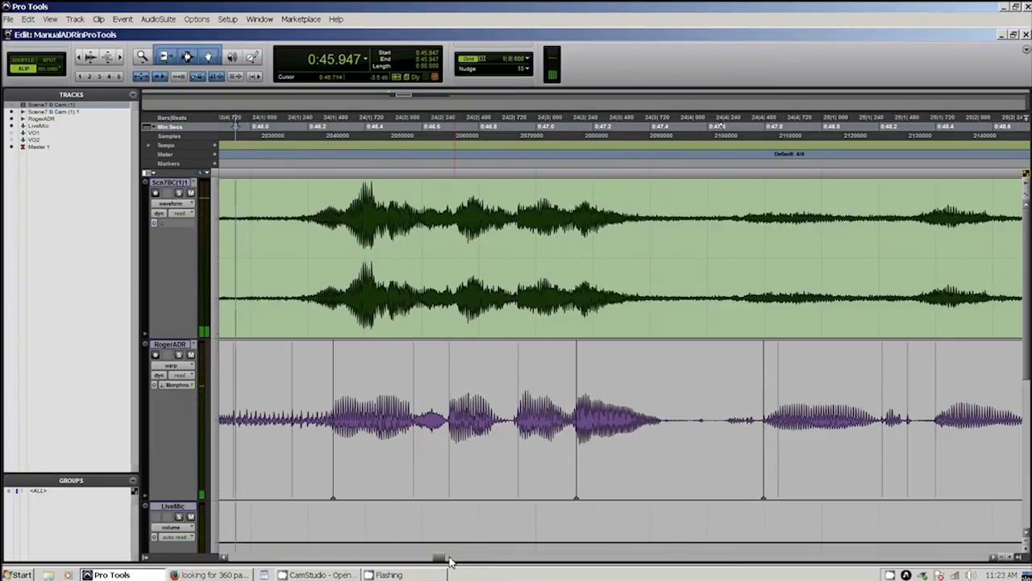
Move the RogerADR warp marker near 0:47.8 back to about 0:47.74 and play the phrase from 0:47.418
drag(440, 559, 444, 562)
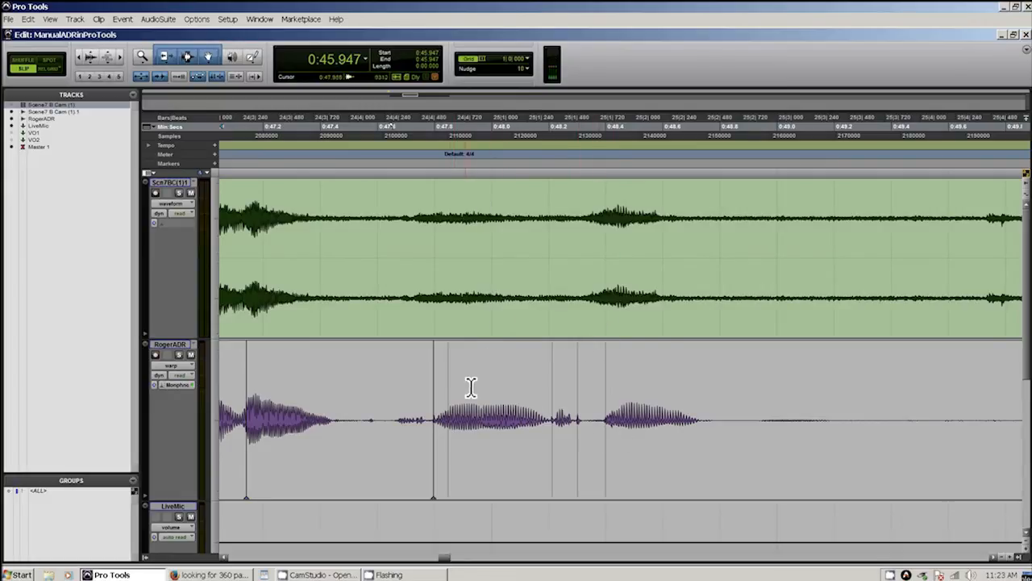
drag(438, 440, 423, 434)
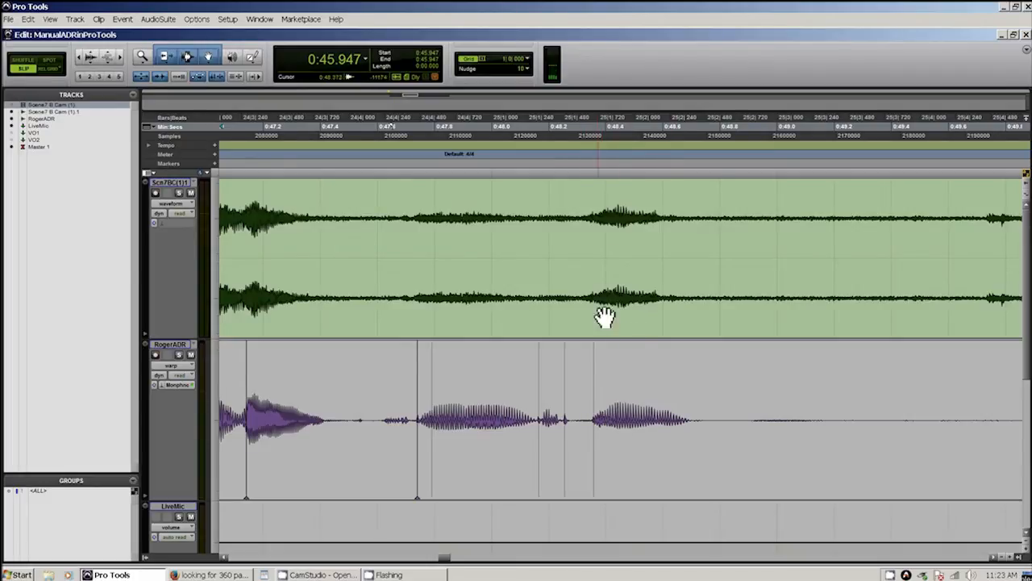
click(329, 137)
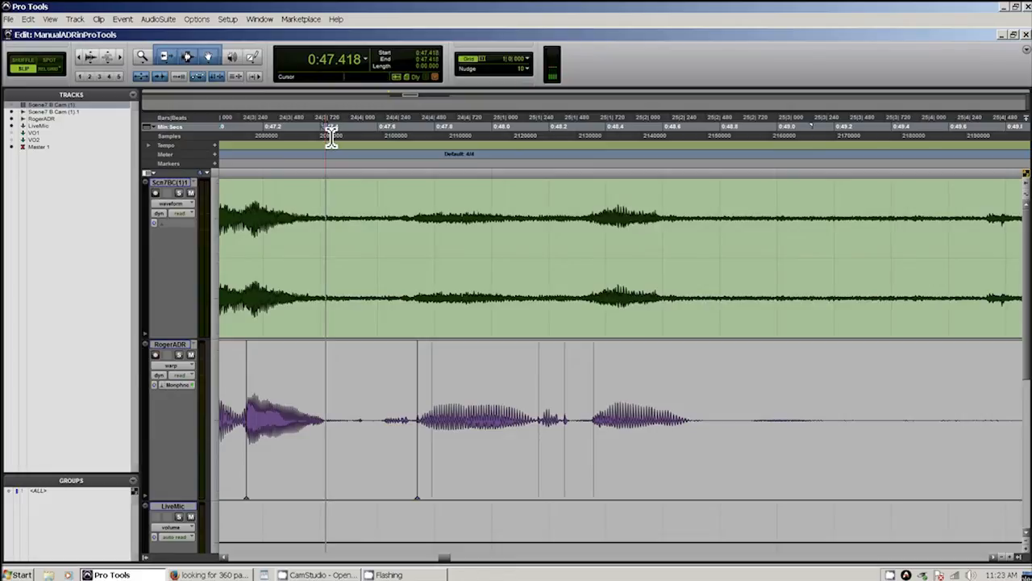
key(space)
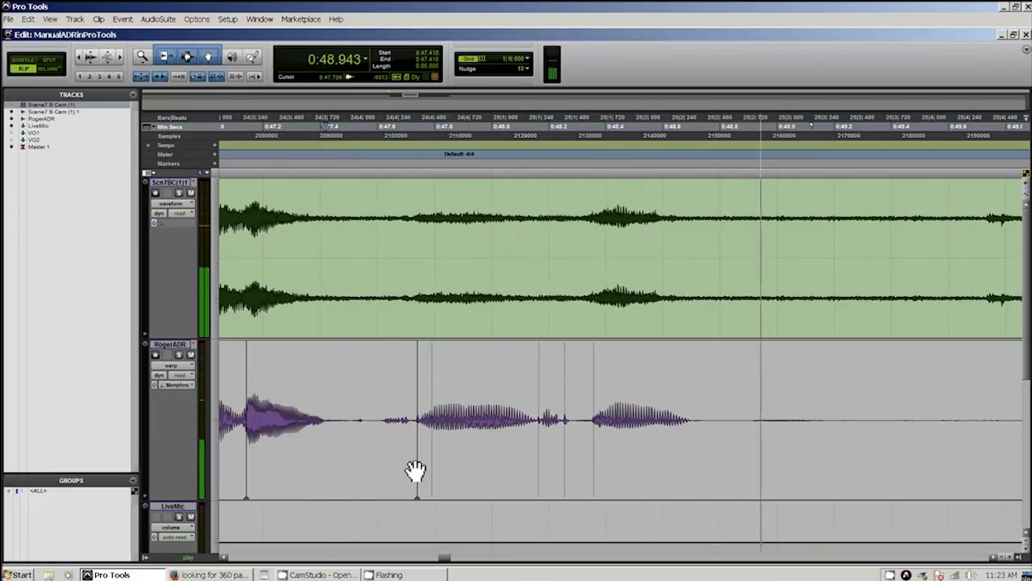
key(space)
Add a warp marker on the RogerADR event near 0:48.35, move it to about 0:48.38, and audition from 0:47.511
double_click(598, 449)
drag(599, 449, 606, 446)
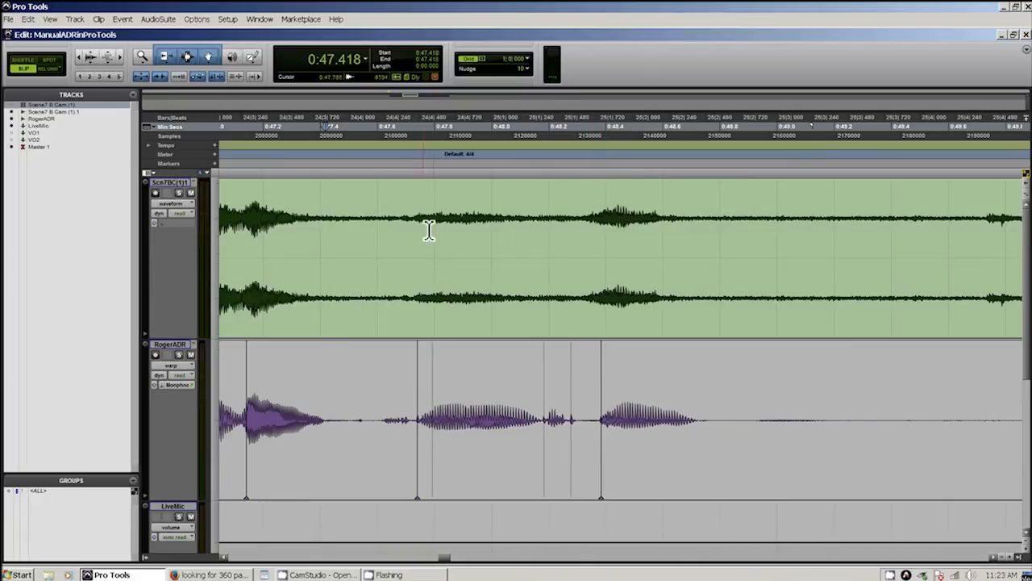
click(352, 126)
key(space)
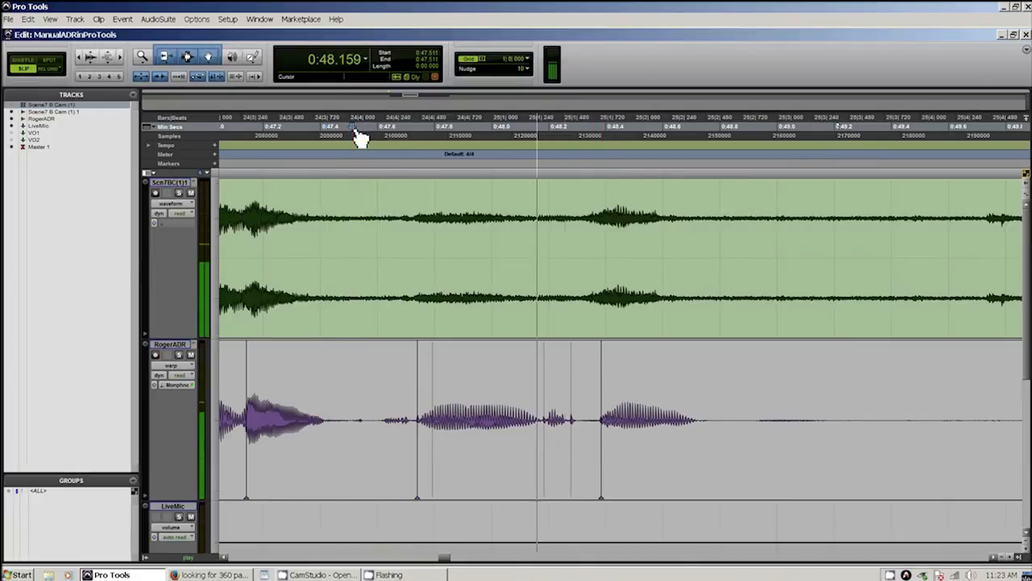
key(space)
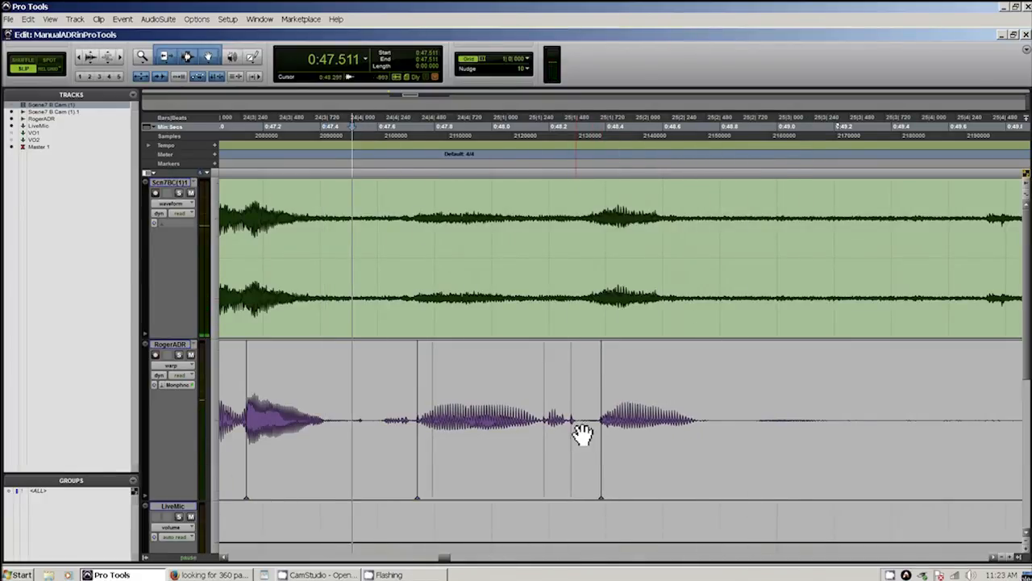
key(space)
key(space)
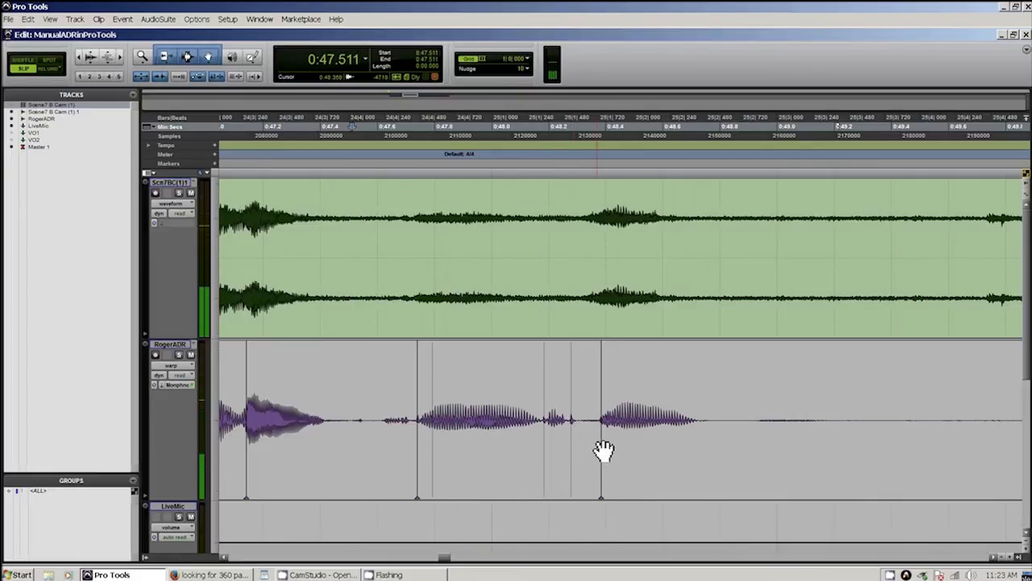
Move the warp marker near 0:48.38 back to about 0:48.35 and play back from 0:47.511
drag(606, 447, 599, 447)
key(space)
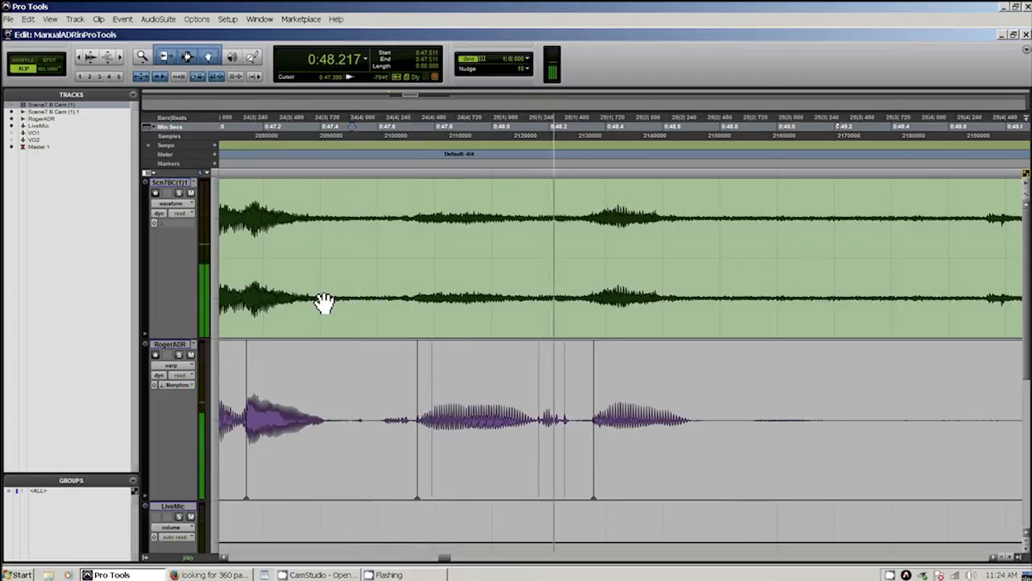
key(space)
Audition from 0:49.425, move the RogerADR warp marker near 0:50.13 to about 0:50.06, and play back from 0:49.380
drag(444, 558, 453, 562)
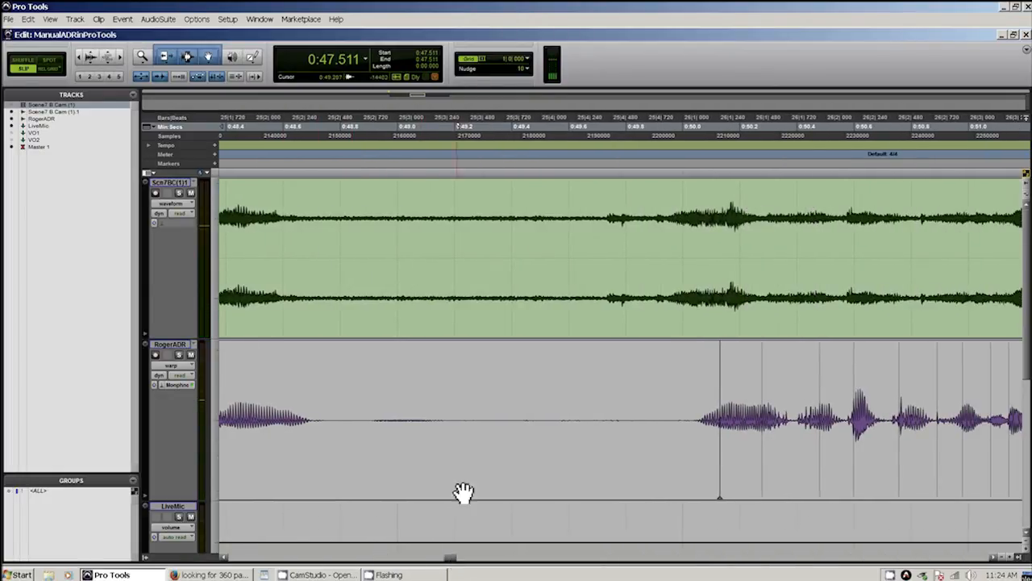
click(524, 139)
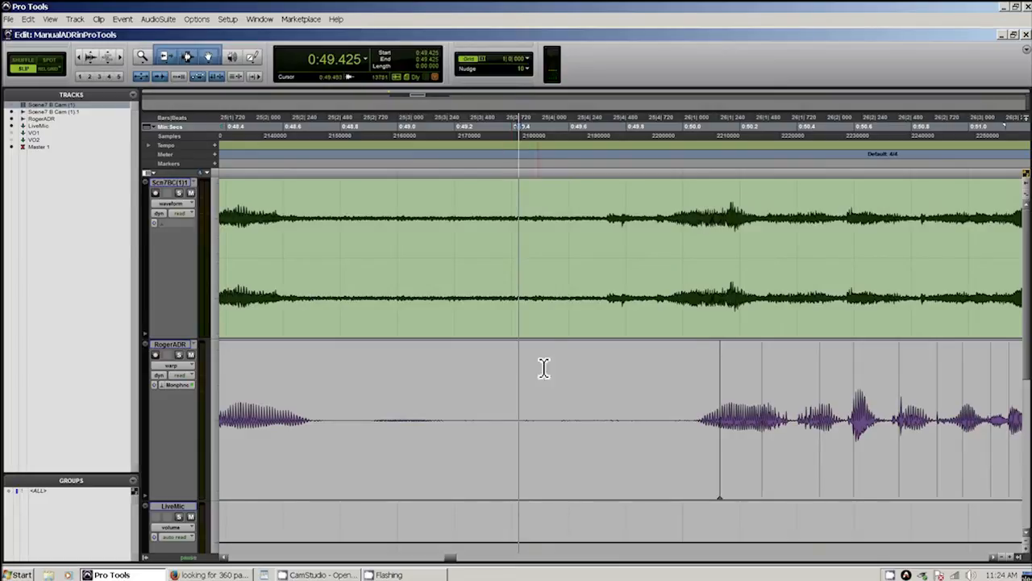
key(space)
key(space)
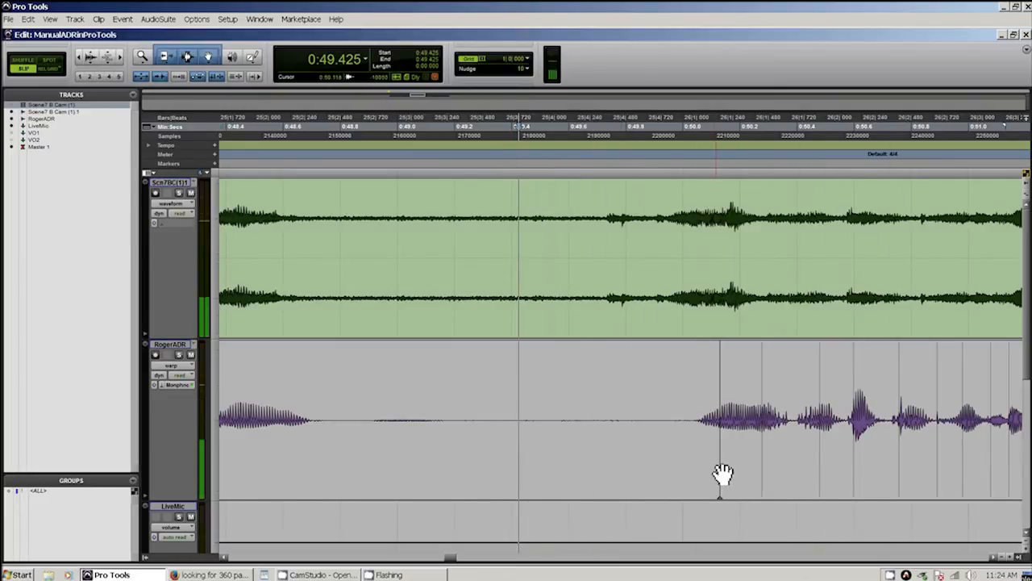
drag(721, 472, 704, 470)
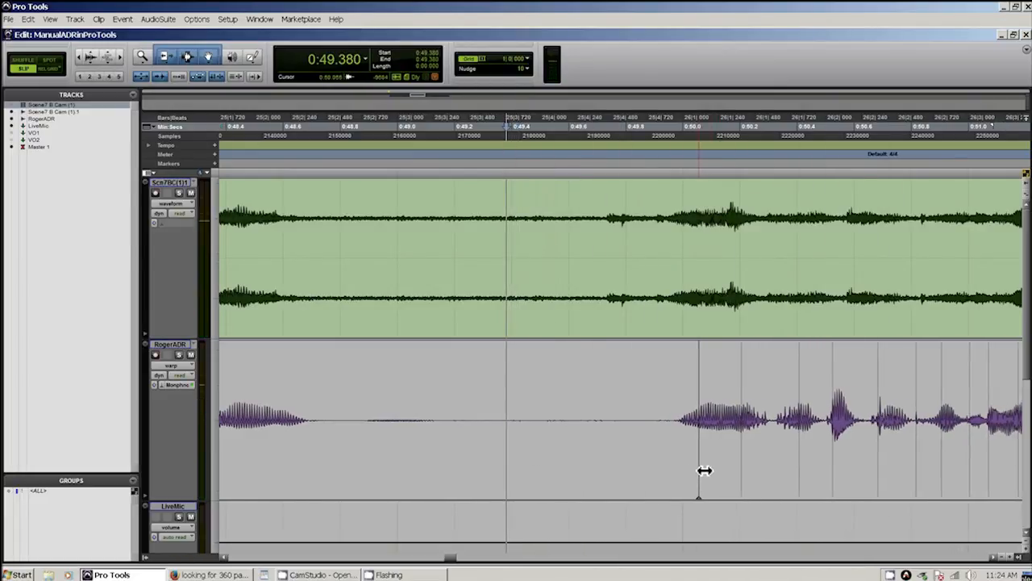
key(space)
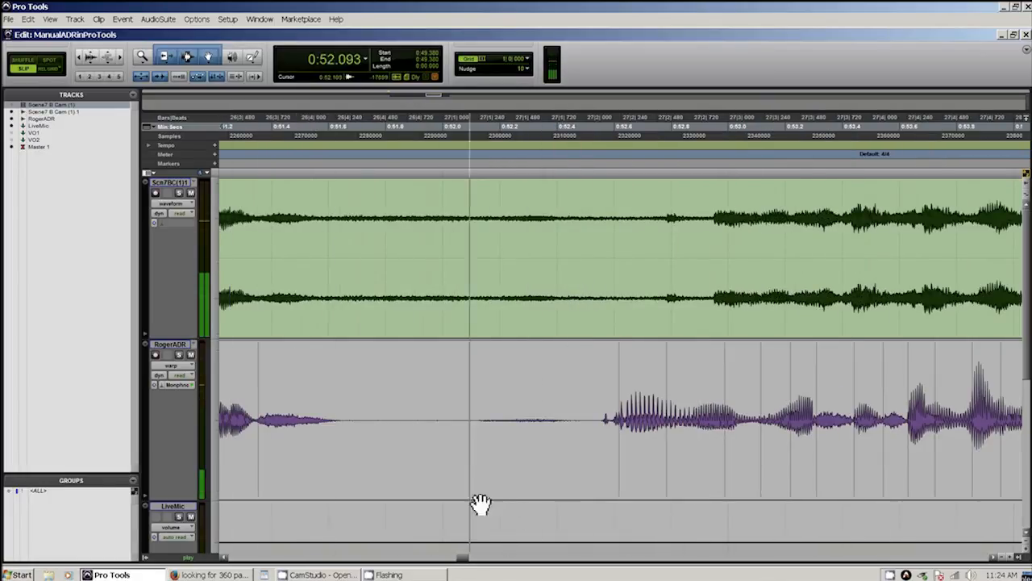
key(space)
Play both tracks from 0:49.674 through about 0:51.3 to check the sync of the phrase starting near 0:50.0
drag(465, 562, 456, 562)
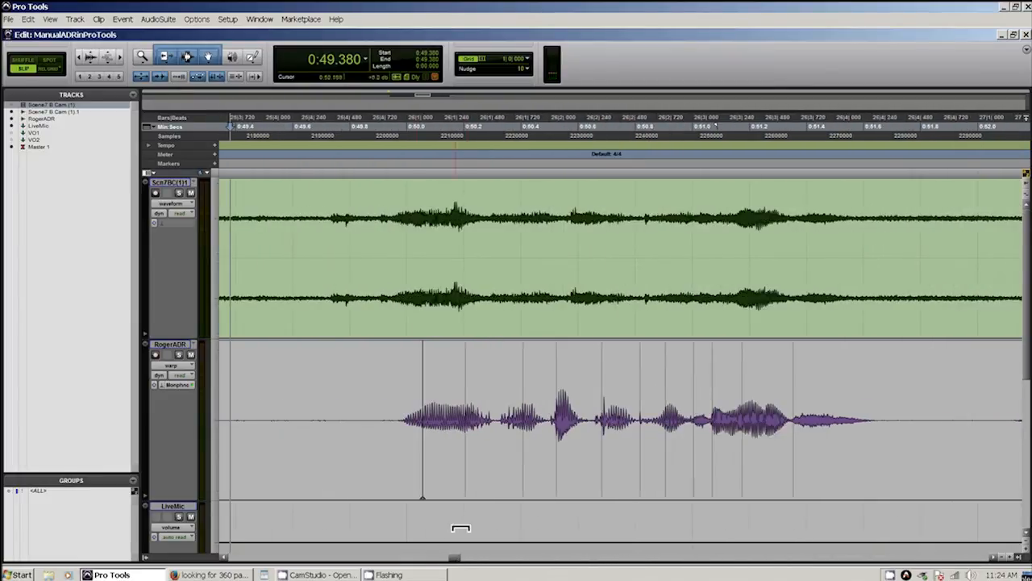
click(319, 135)
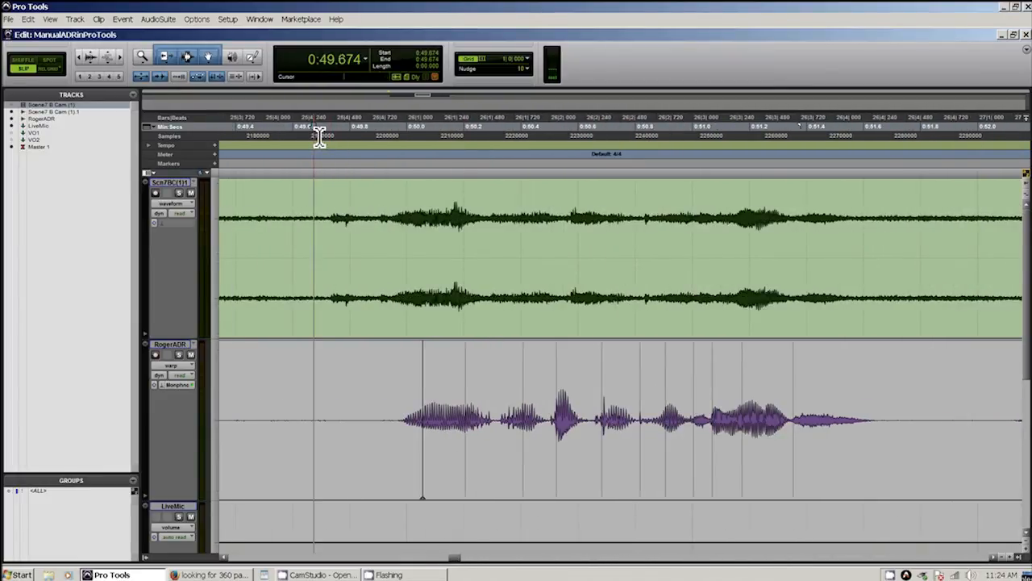
key(space)
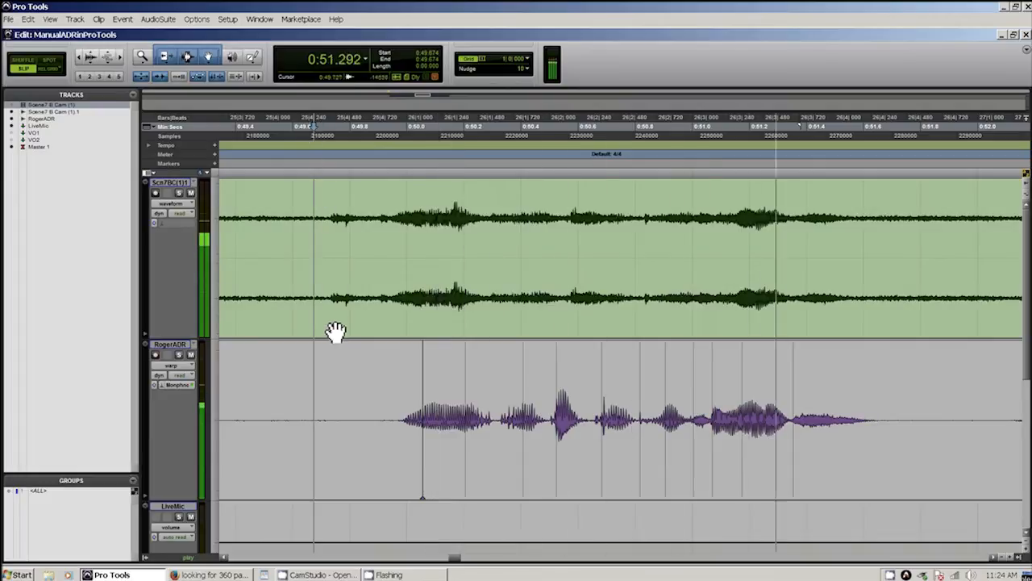
key(space)
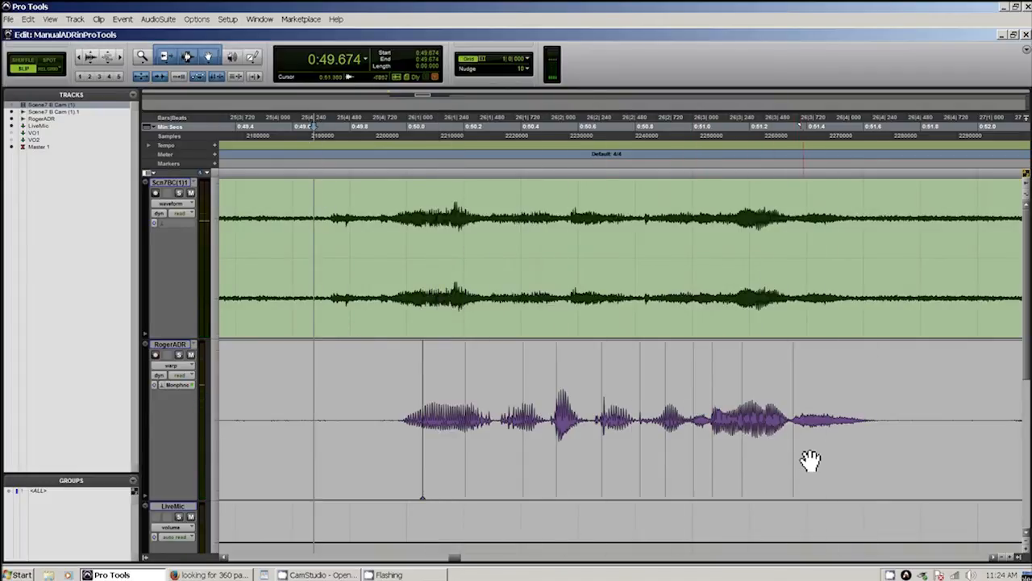
Move the RogerADR warp marker near 0:51.35 to about 0:51.36 and play back from 0:49.804
drag(799, 463, 804, 460)
click(351, 131)
key(space)
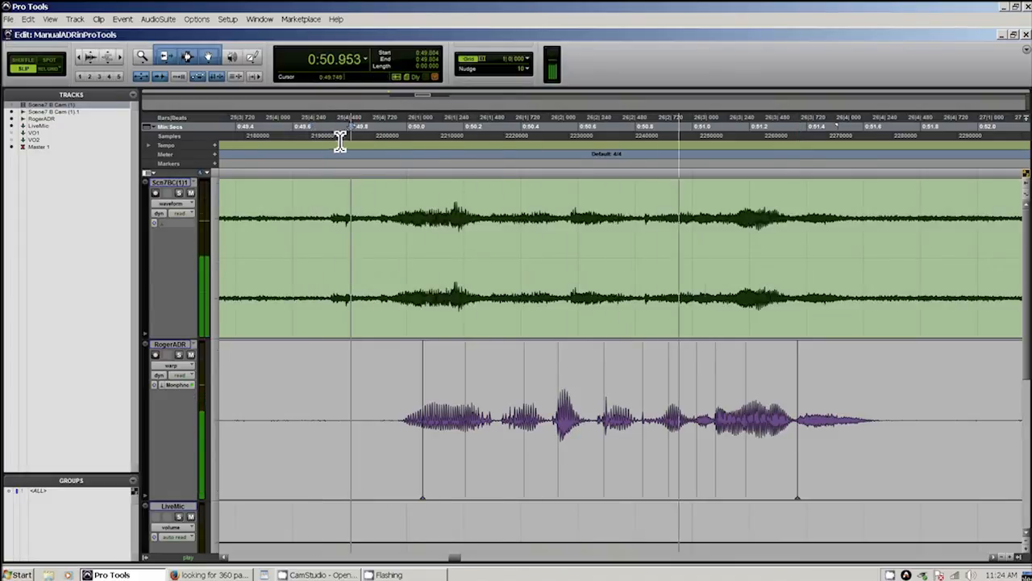
key(space)
Play both tracks from 0:51.914 to check the sync of the phrase starting near 0:52.6
drag(458, 560, 467, 563)
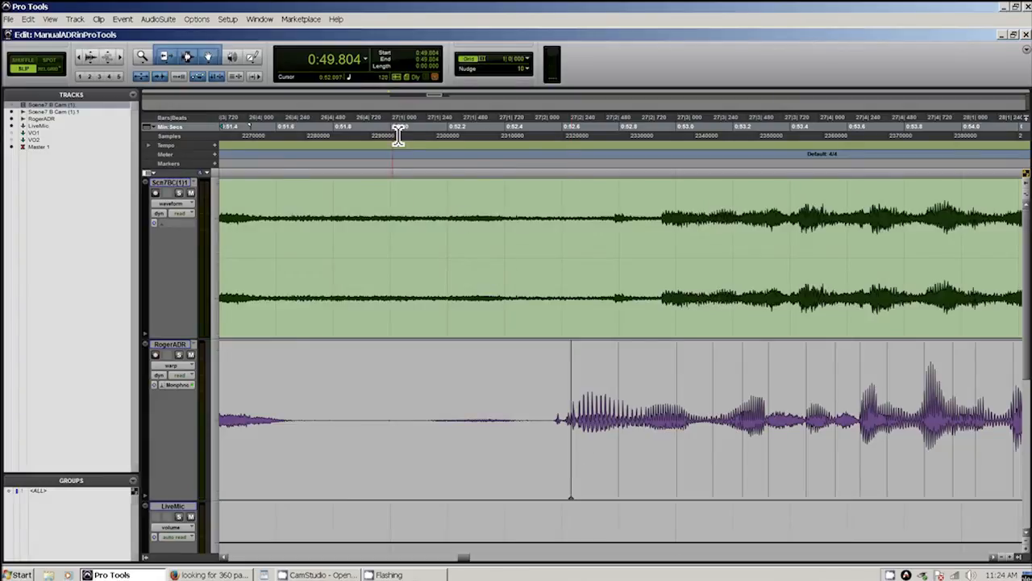
click(371, 133)
drag(464, 558, 472, 561)
key(space)
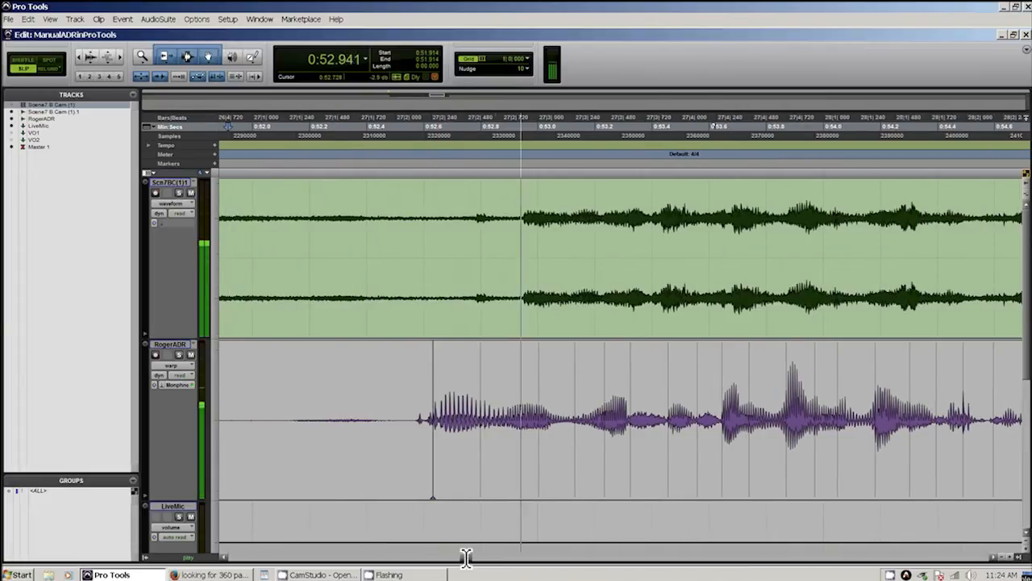
key(space)
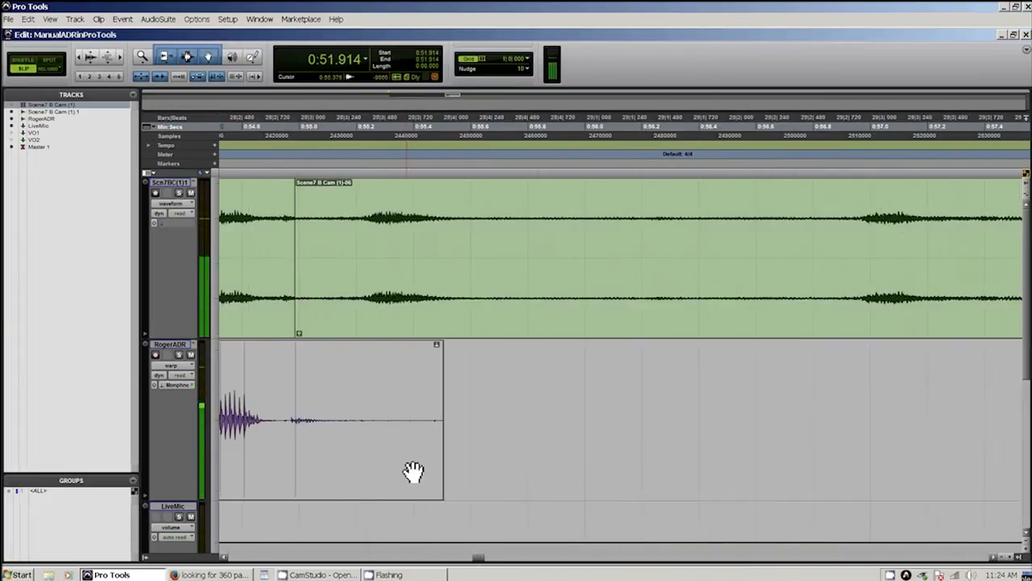
key(space)
key(space)
Try moving the RogerADR warp marker near 0:52.63 to about 0:52.71 and play back from 0:51.950
drag(426, 471, 454, 466)
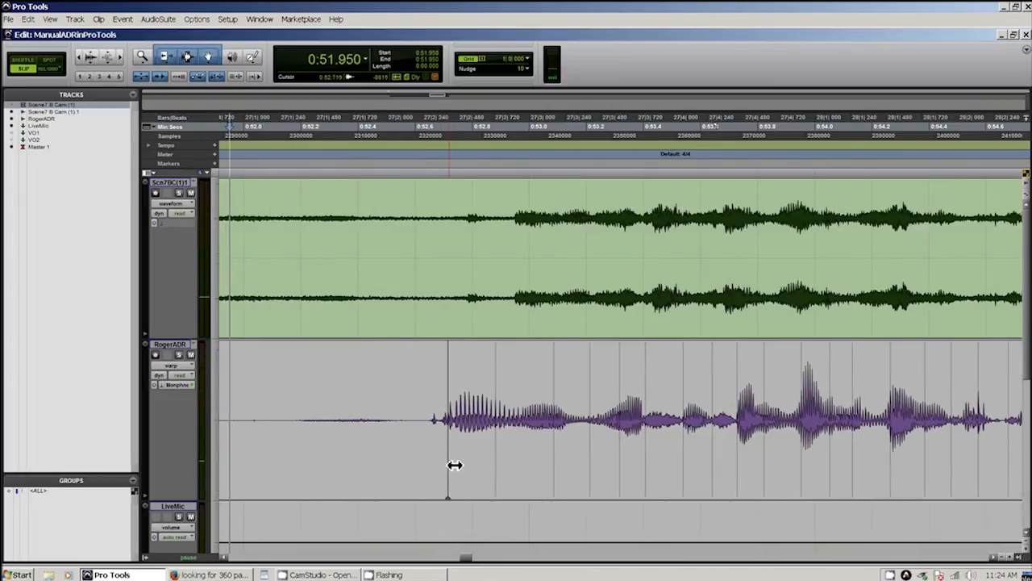
key(space)
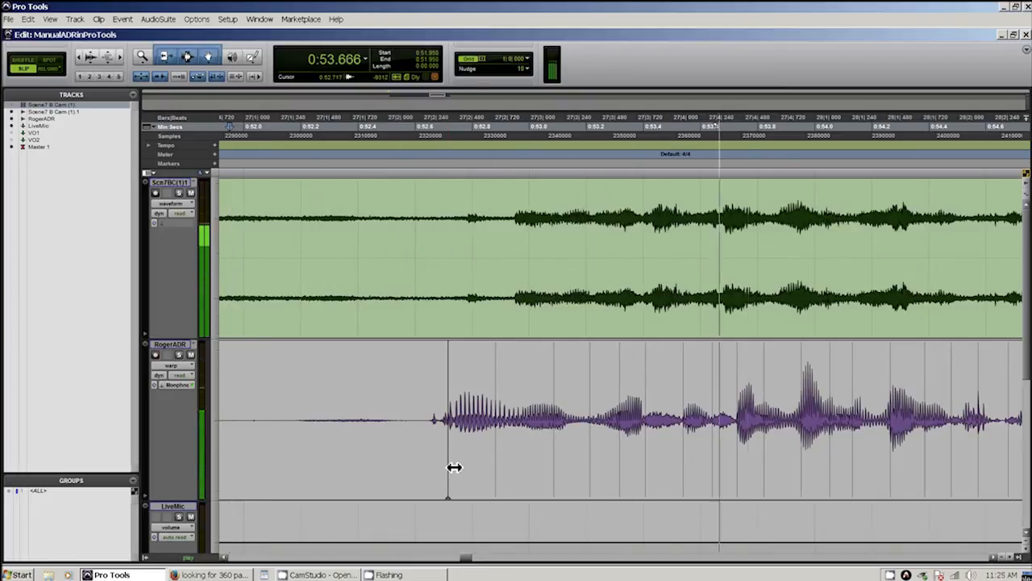
key(space)
key(space)
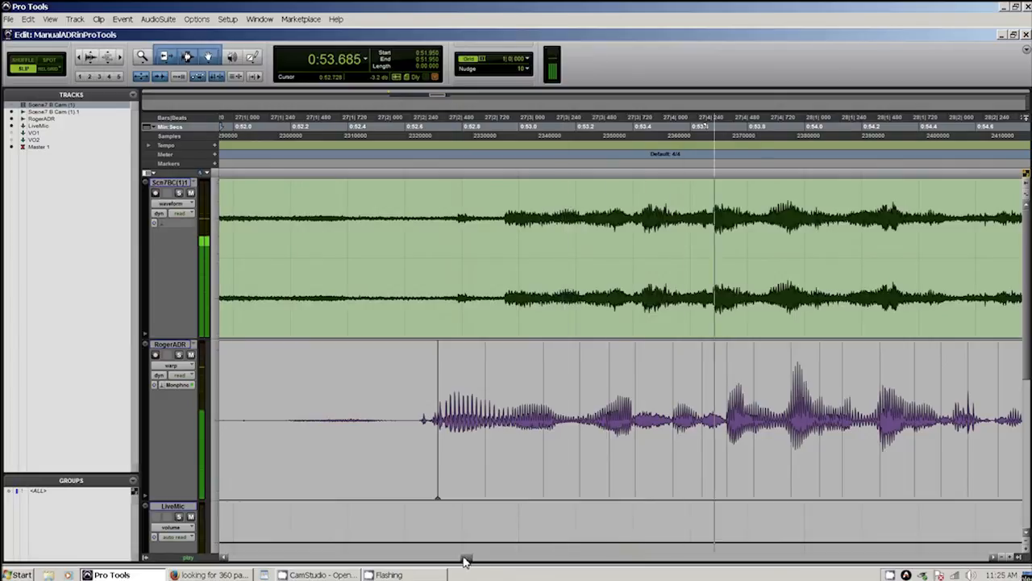
key(space)
key(space)
key(space)
Move the warp marker at the start of the last RogerADR phrase to about 0:52.78 and play back from 0:51.981
drag(442, 452, 464, 452)
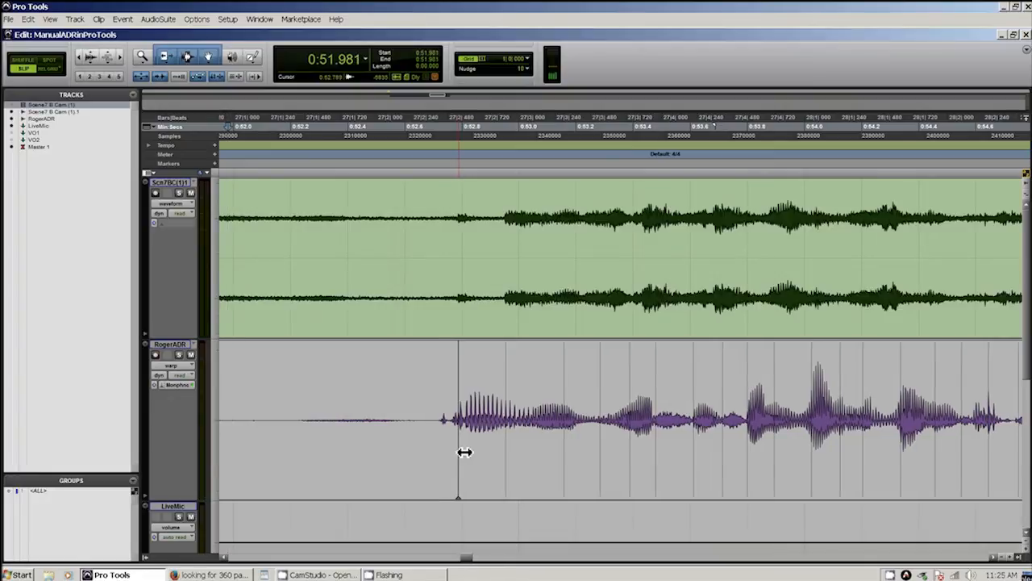
key(space)
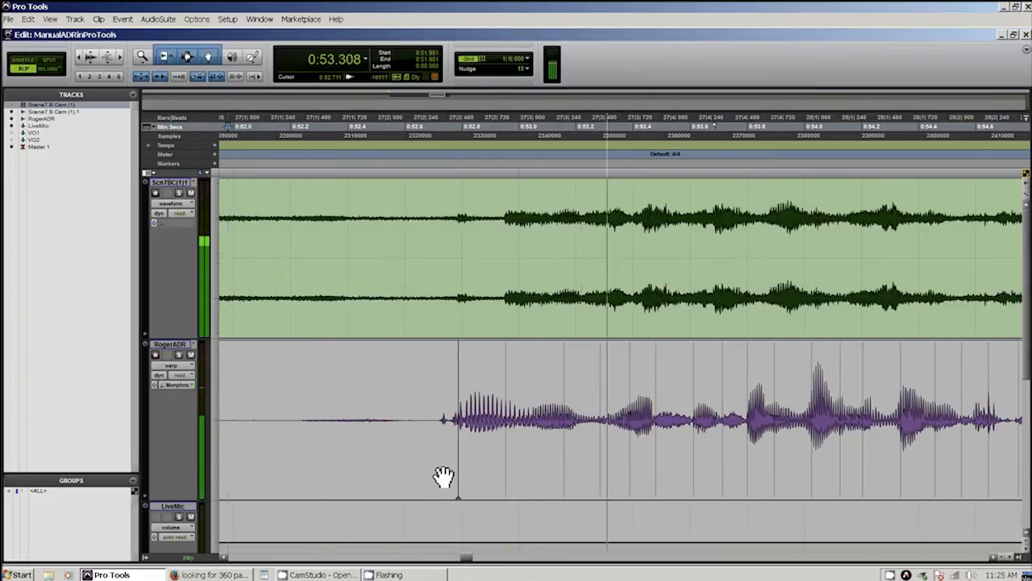
key(space)
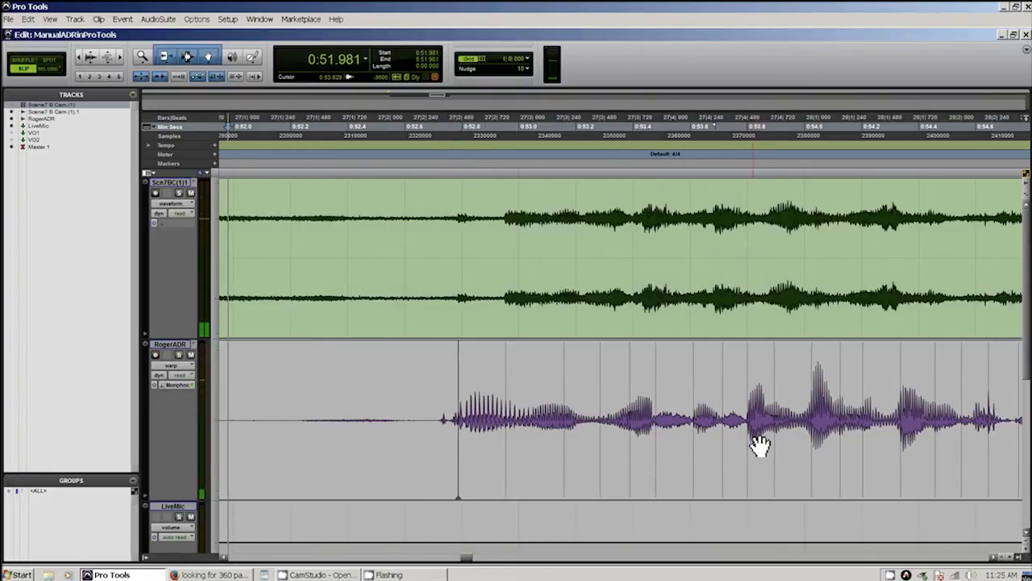
Add a RogerADR warp marker near 0:53.79, move it to about 0:53.69, and play back from 0:51.981
drag(753, 446, 724, 443)
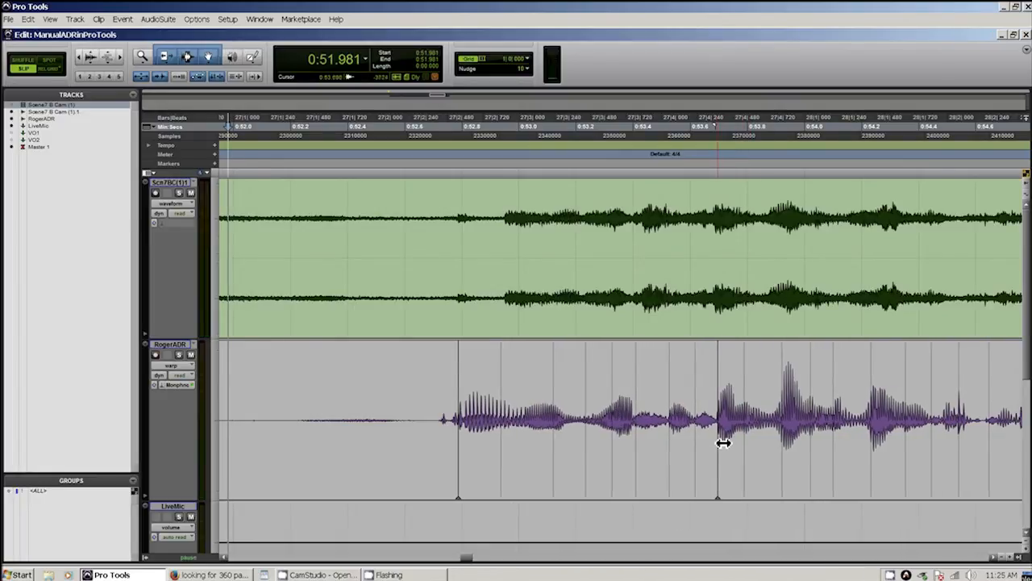
key(space)
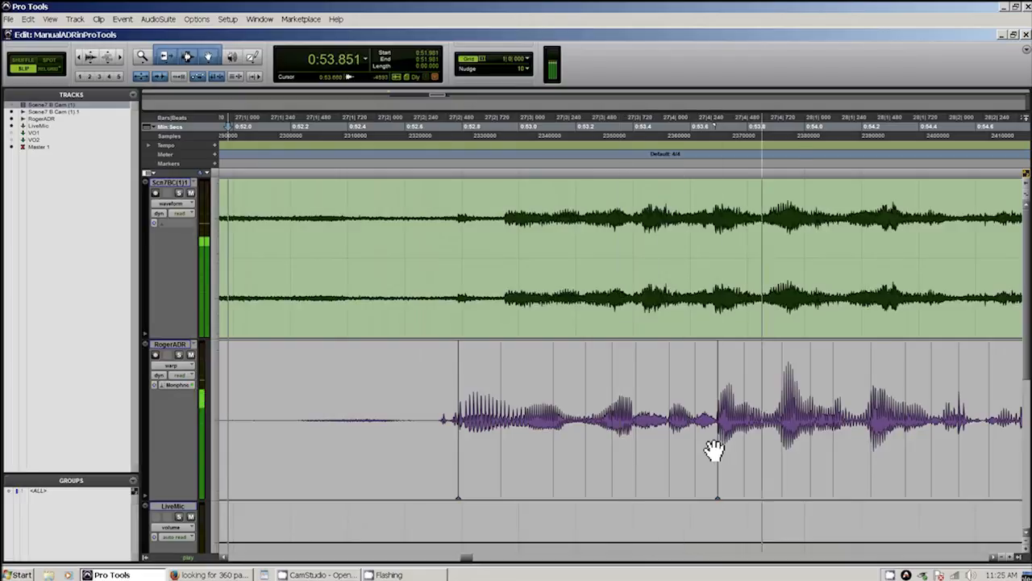
key(space)
key(space)
key(space)
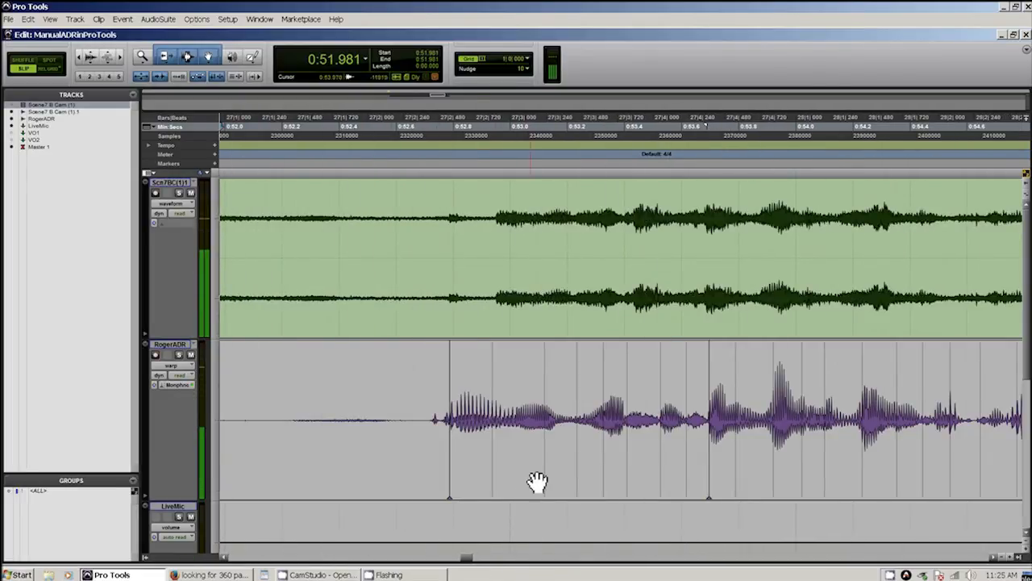
Add a RogerADR warp marker near 0:53.32 and audition the ADR from 0:53.210 to 0:53.599
click(605, 442)
drag(570, 403, 683, 399)
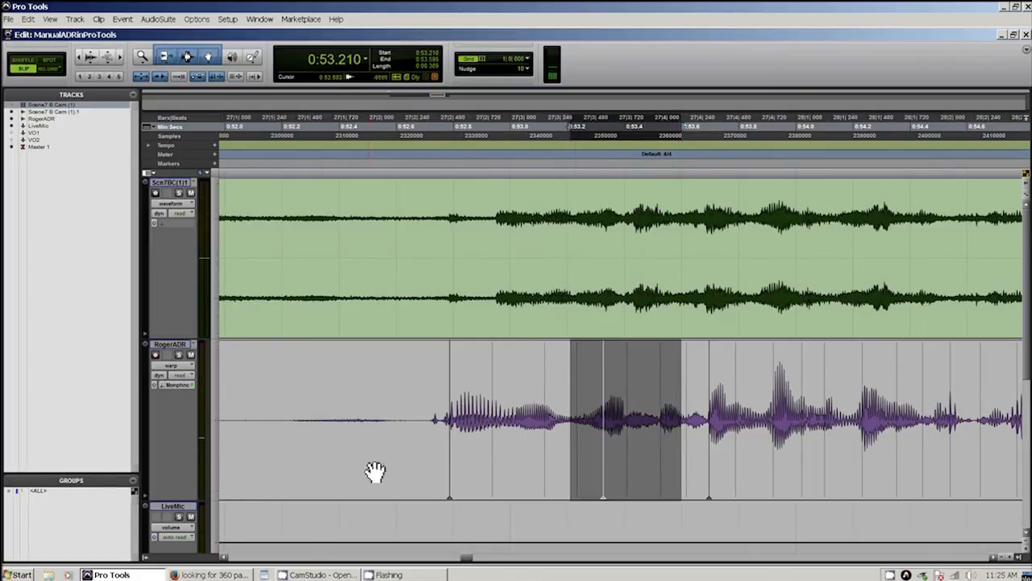
key(space)
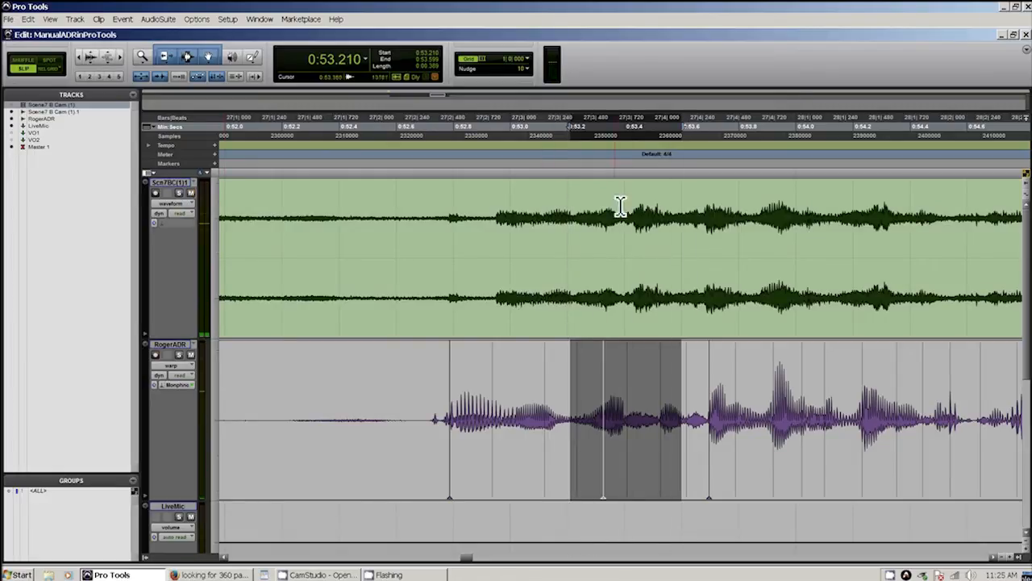
Audition the camera audio from 0:53.271 to 0:53.524 with RogerADR muted, and move the warp marker near 0:53.32 to about 0:53.28
drag(617, 218, 666, 220)
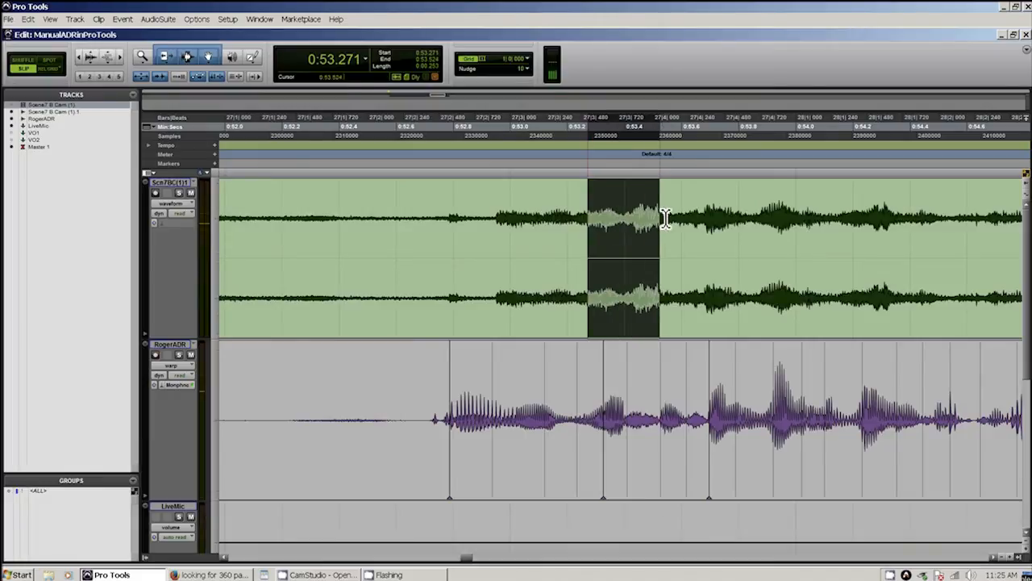
click(191, 356)
drag(608, 457, 598, 459)
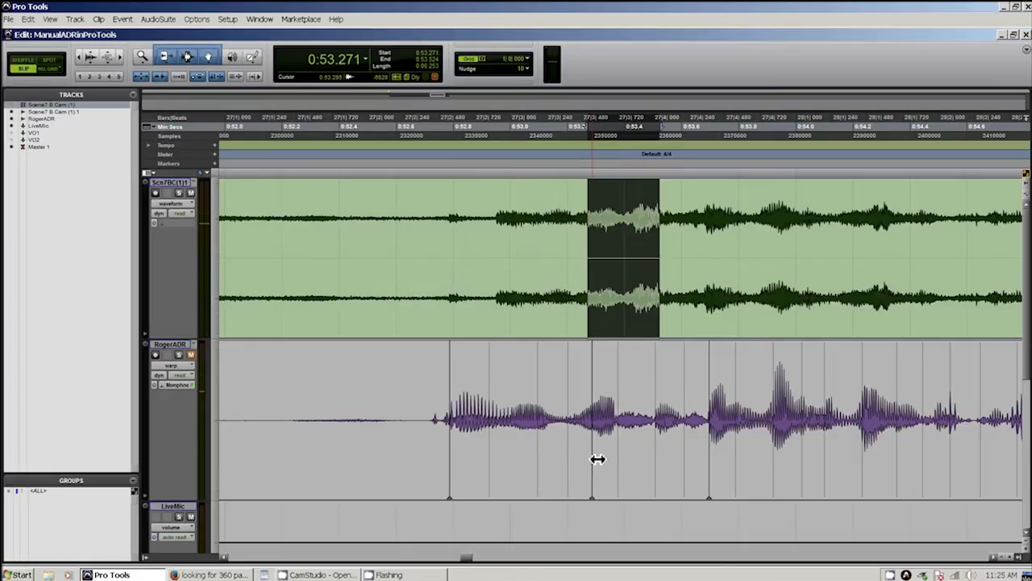
Play both tracks repeatedly from 0:52.768 with RogerADR unmuted to check the sync through about 0:54
click(443, 141)
key(space)
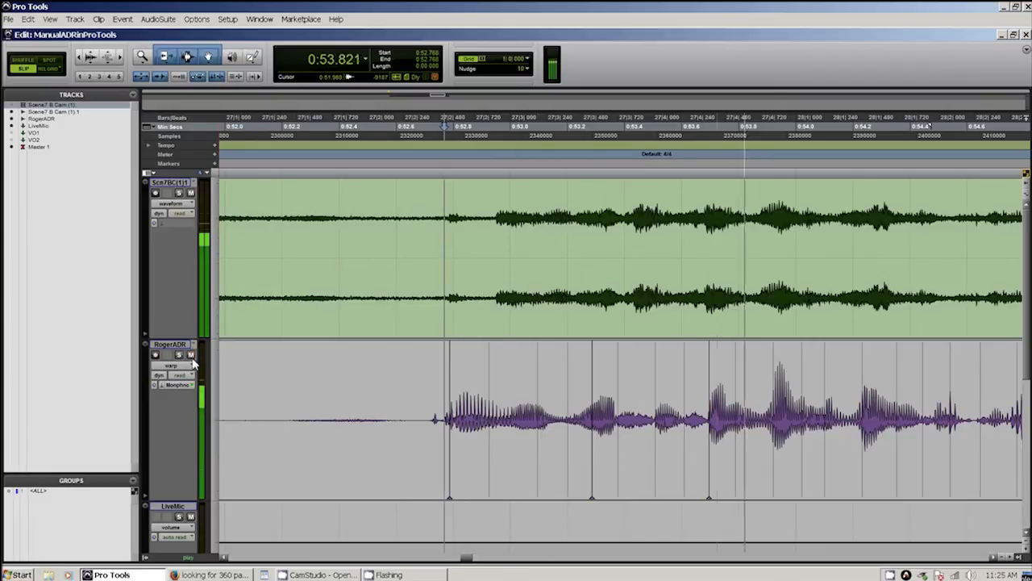
key(space)
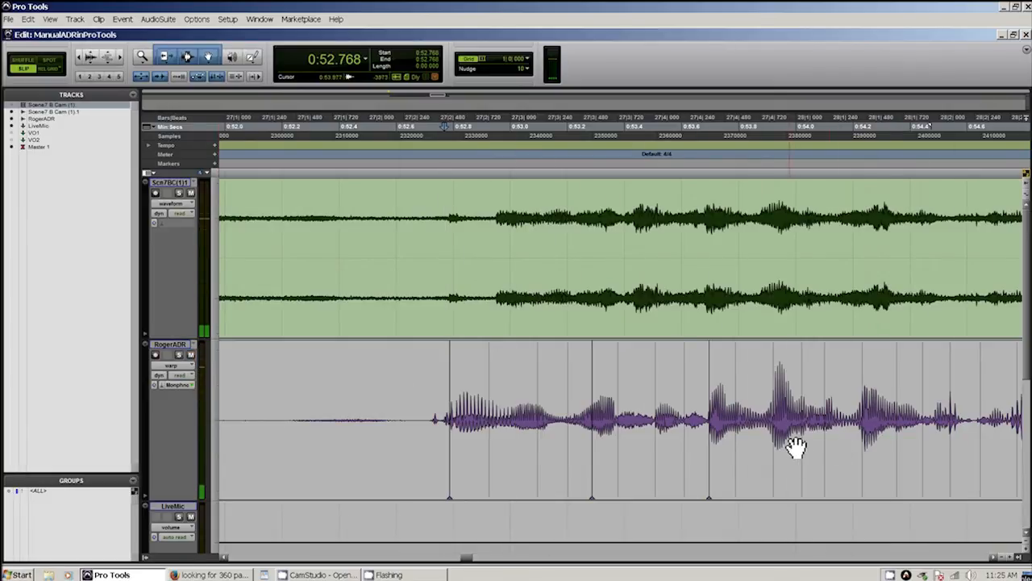
key(space)
key(space)
key(space)
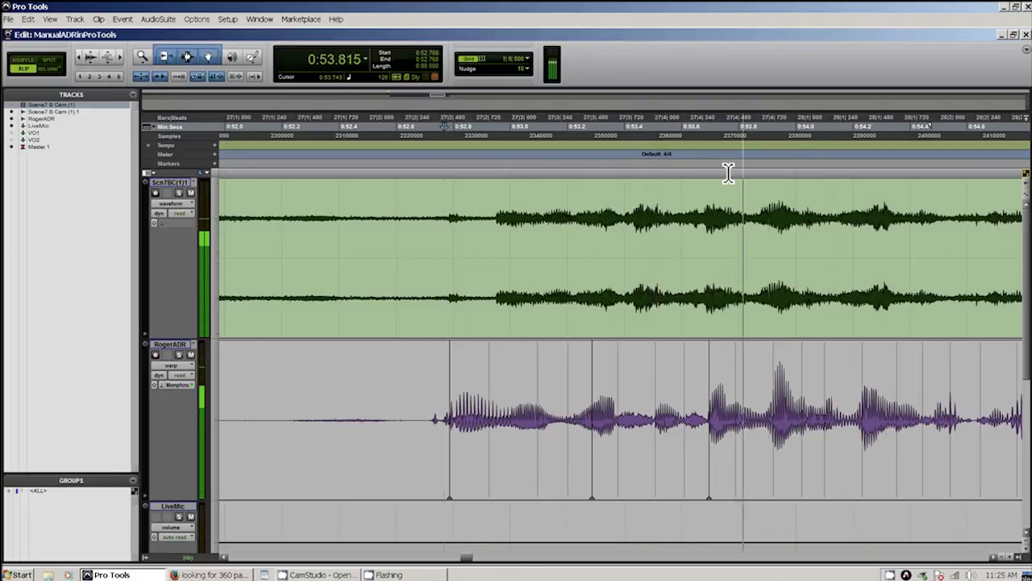
key(space)
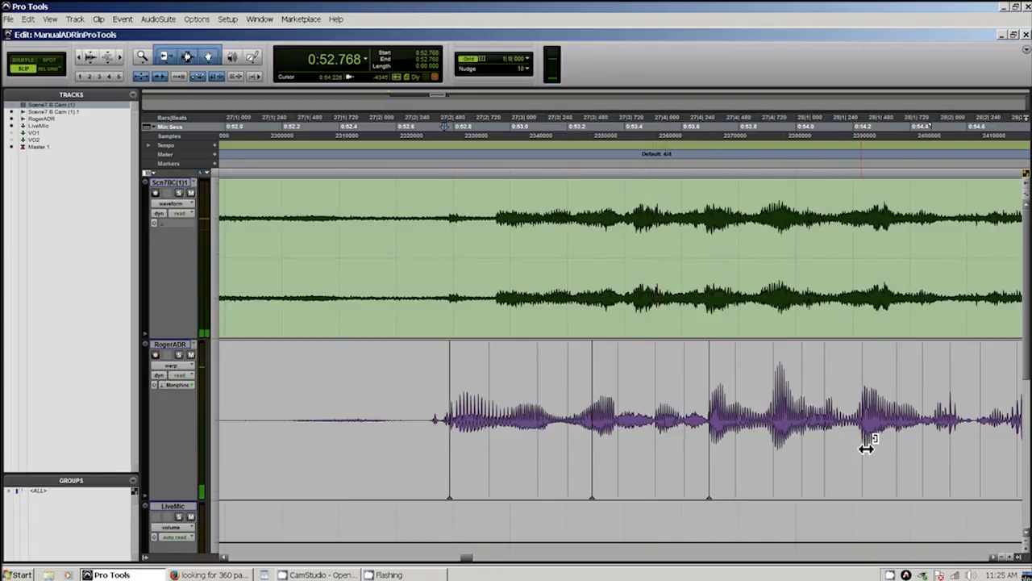
Add a RogerADR warp marker near 0:54.22, move it to about 0:54.18, and play back from 0:53.257
drag(866, 448, 851, 446)
click(586, 138)
key(space)
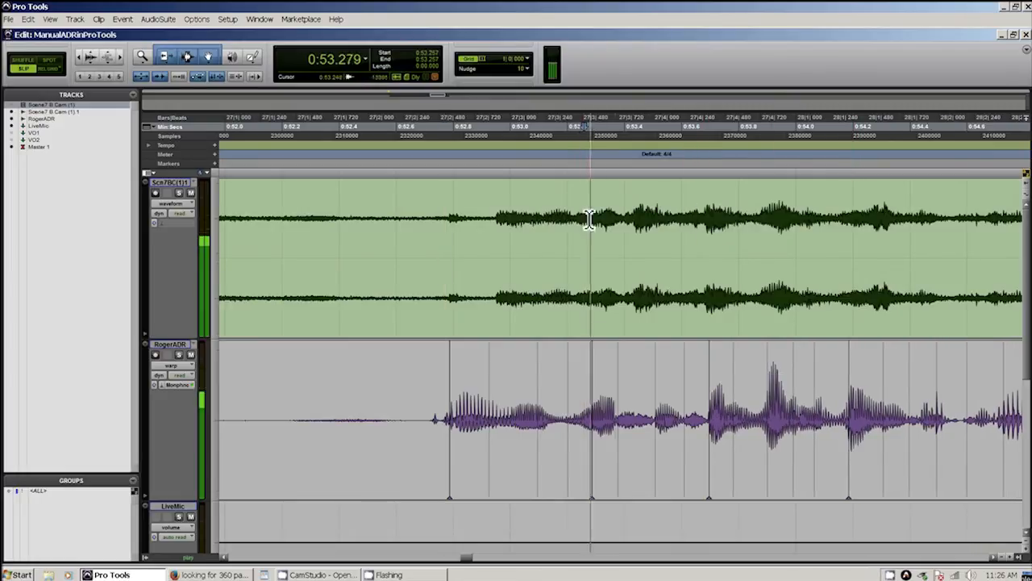
key(space)
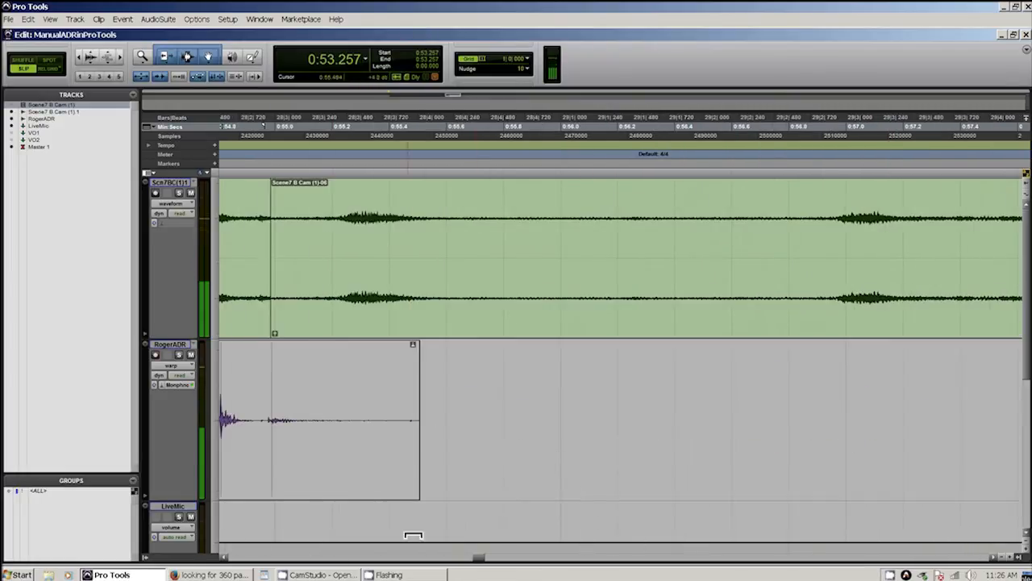
Audition the end of the phrase from 0:53.257, then add a RogerADR warp marker near 0:54.72 and move it to about 0:54.68
click(224, 558)
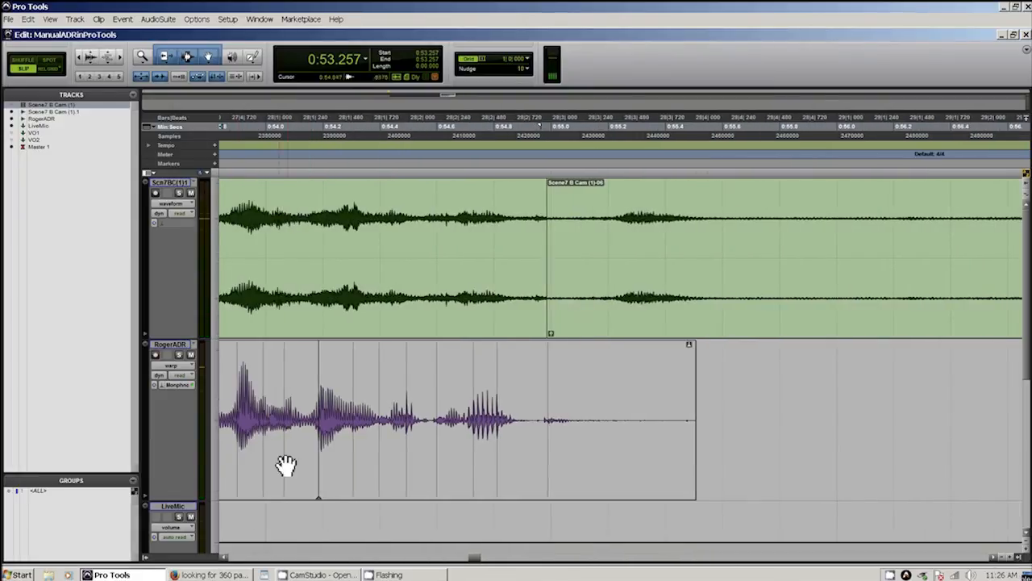
key(space)
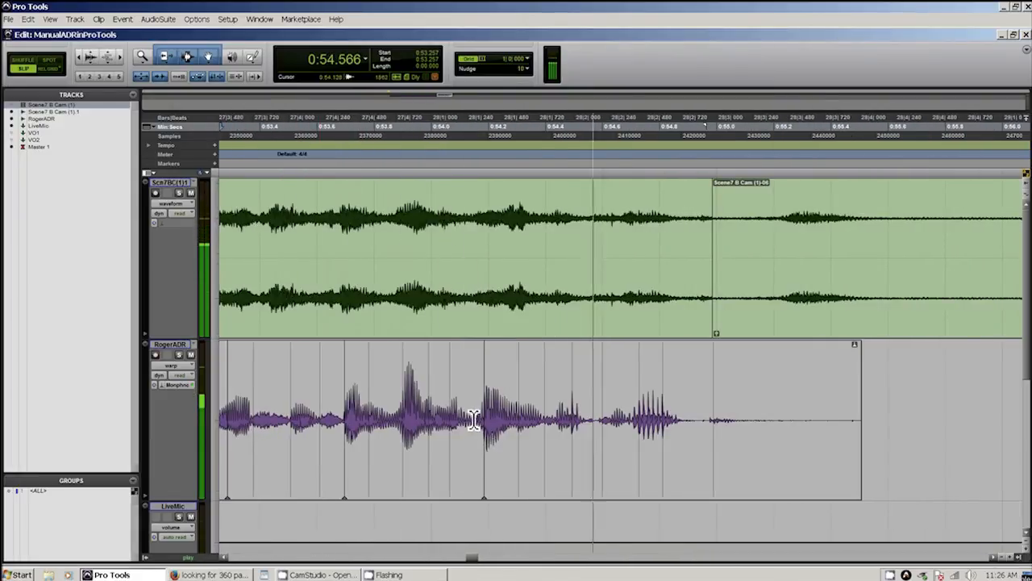
key(space)
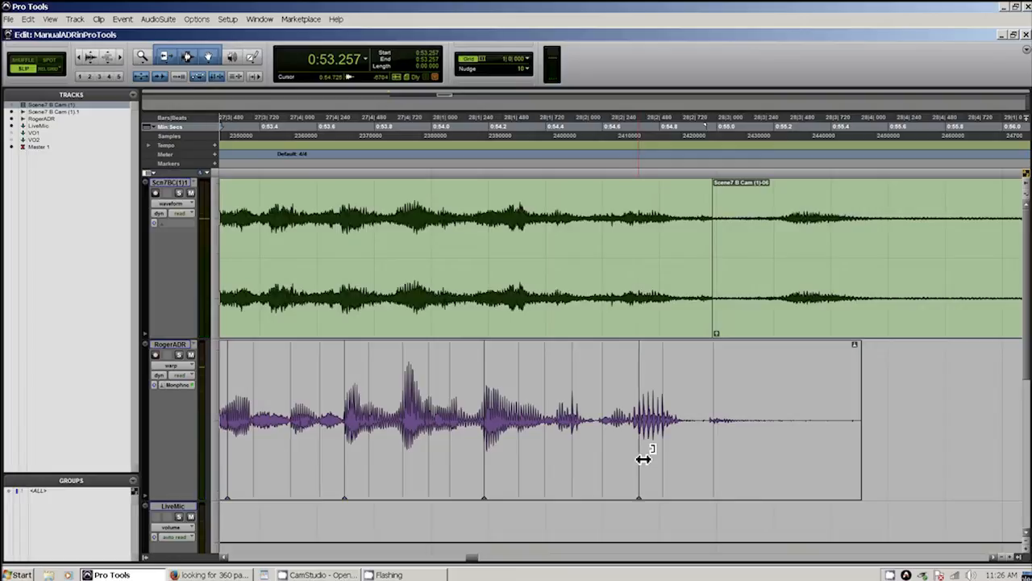
drag(643, 458, 632, 454)
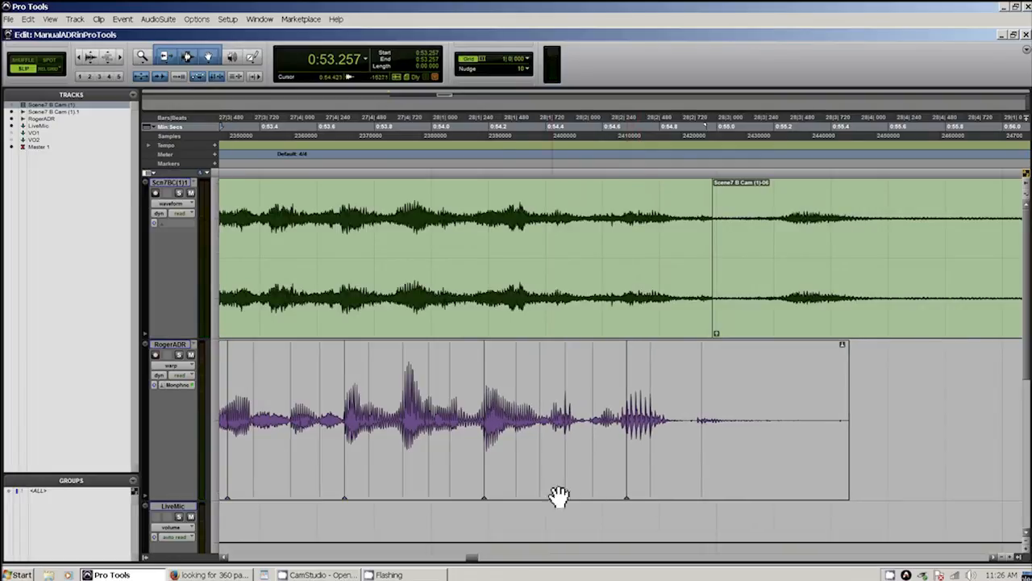
Play the whole aligned ADR passage from 0:44.611 against the camera audio, toggling the RogerADR mute to compare
drag(473, 562, 468, 563)
key(r)
key(r)
key(r)
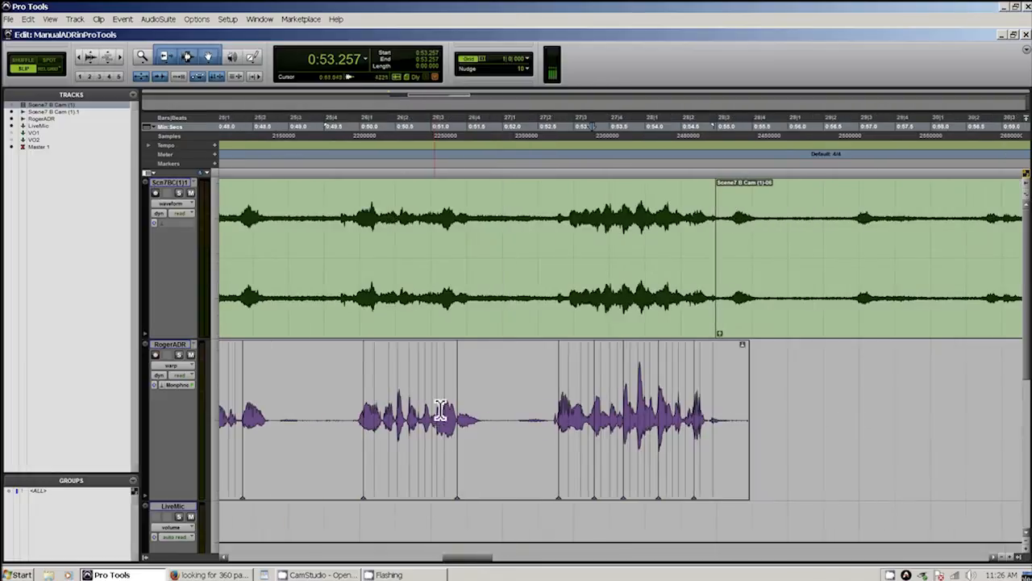
click(302, 130)
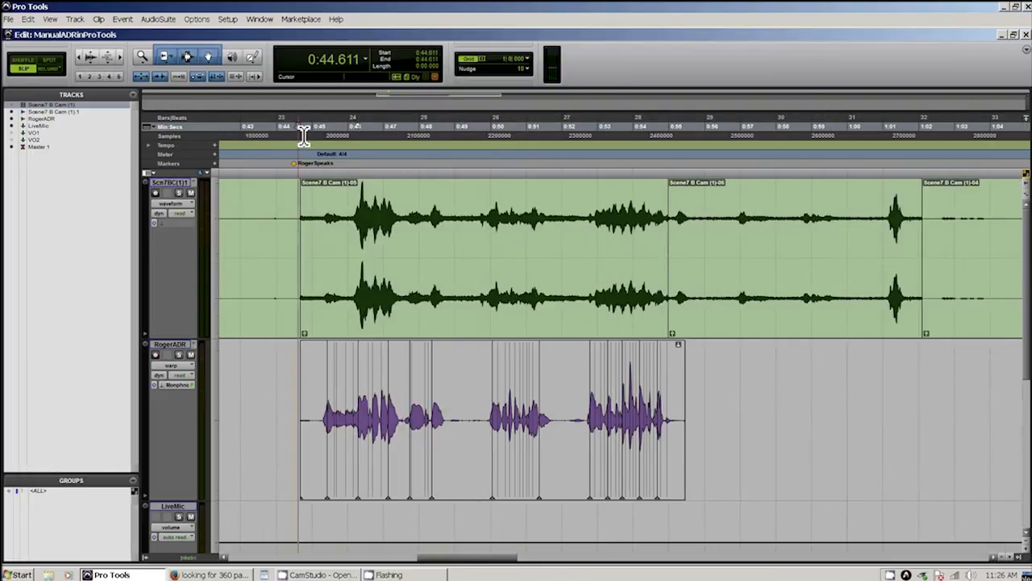
key(space)
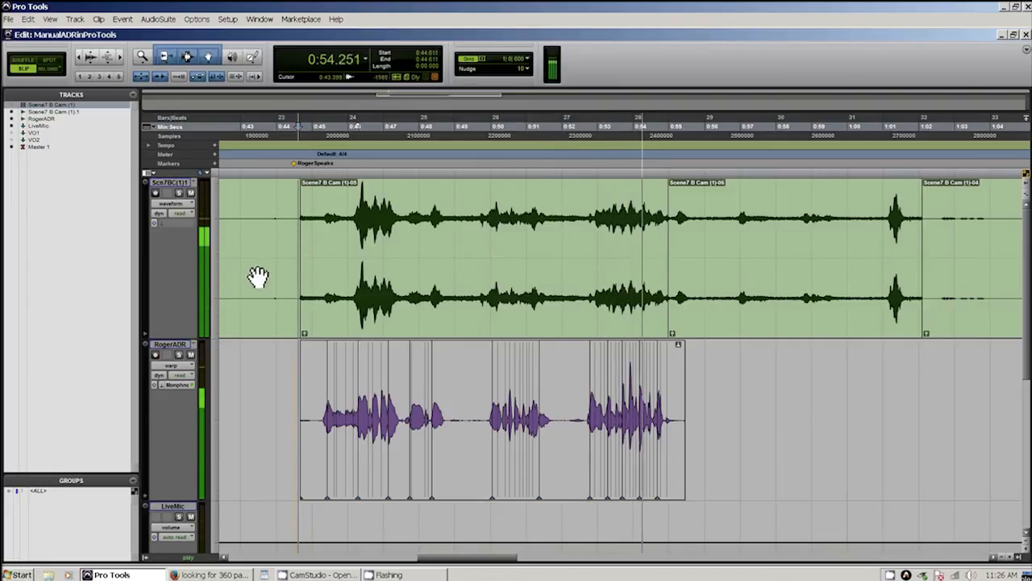
click(191, 355)
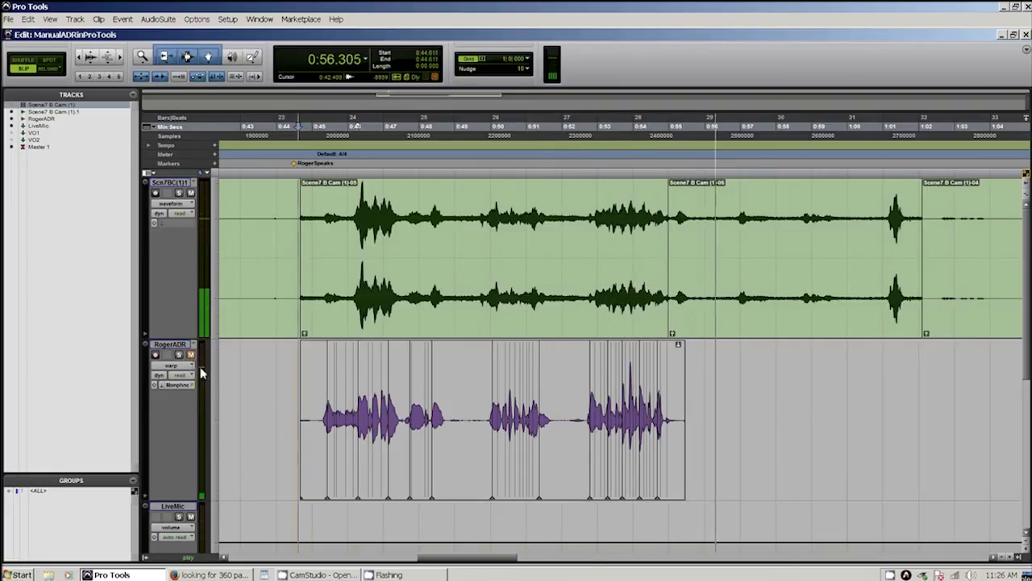
key(space)
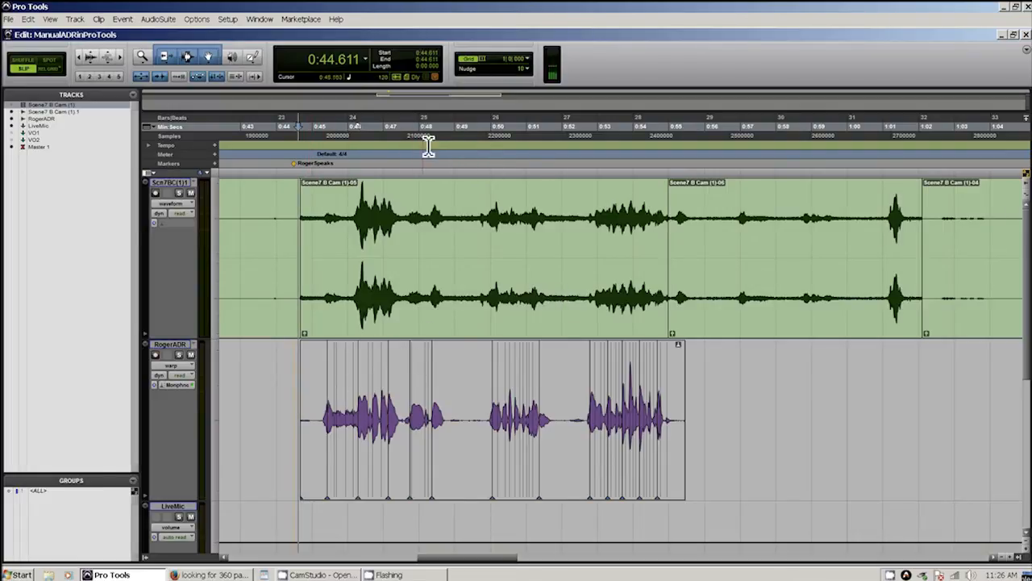
Play the passage from 0:44.611, then move the RogerADR warp marker near 0:48.35 slightly earlier to about 0:48.33
key(space)
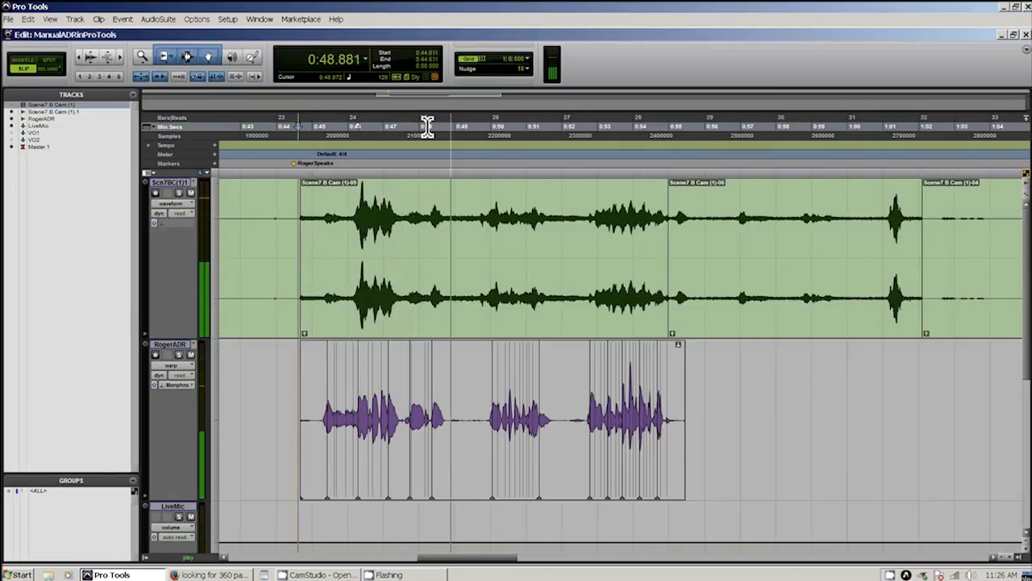
key(space)
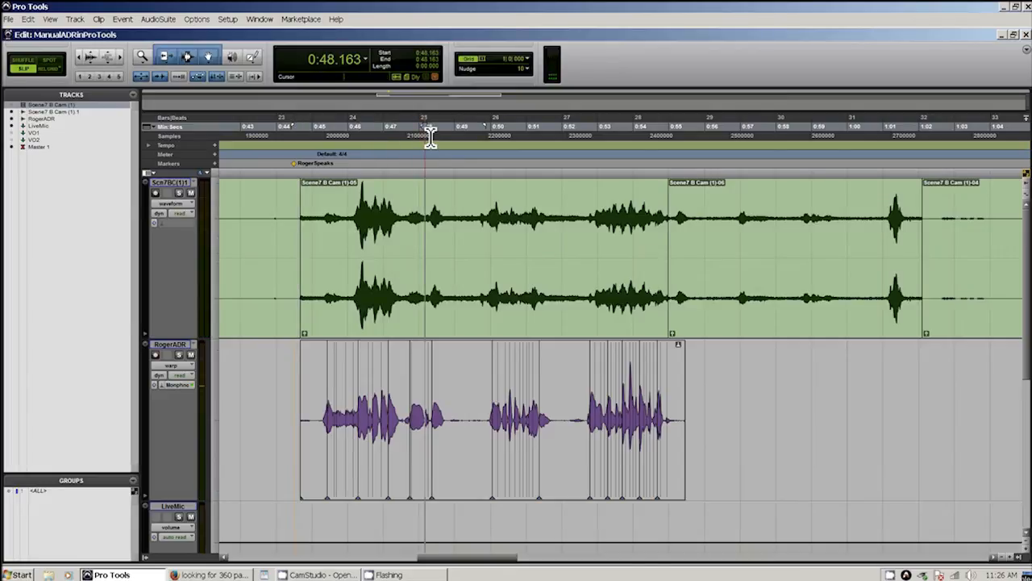
key(t)
key(t)
key(t)
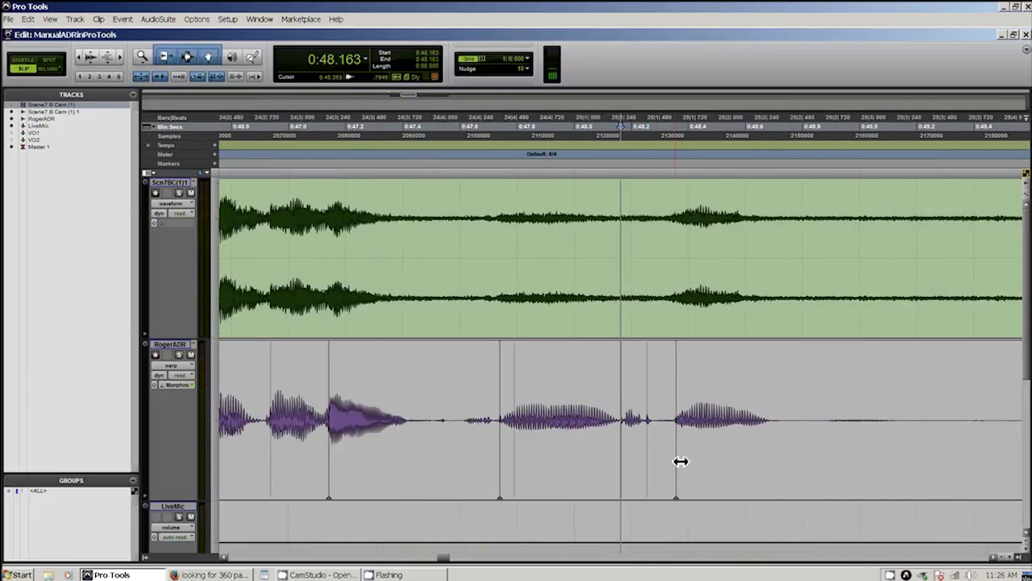
drag(682, 460, 675, 463)
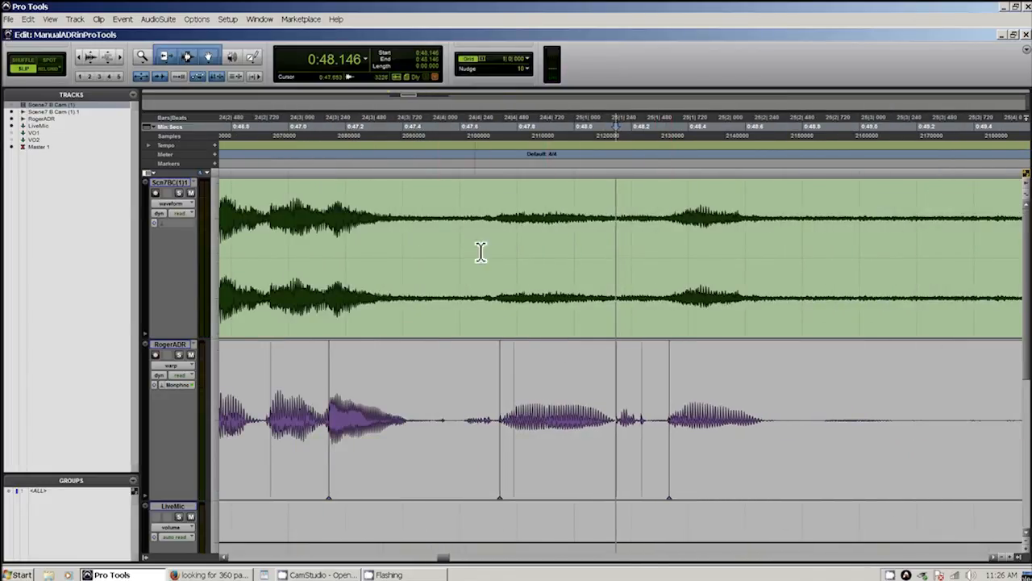
Play both tracks from 0:47.483 to check the sync of the phrase around the adjusted warp marker
click(428, 132)
key(space)
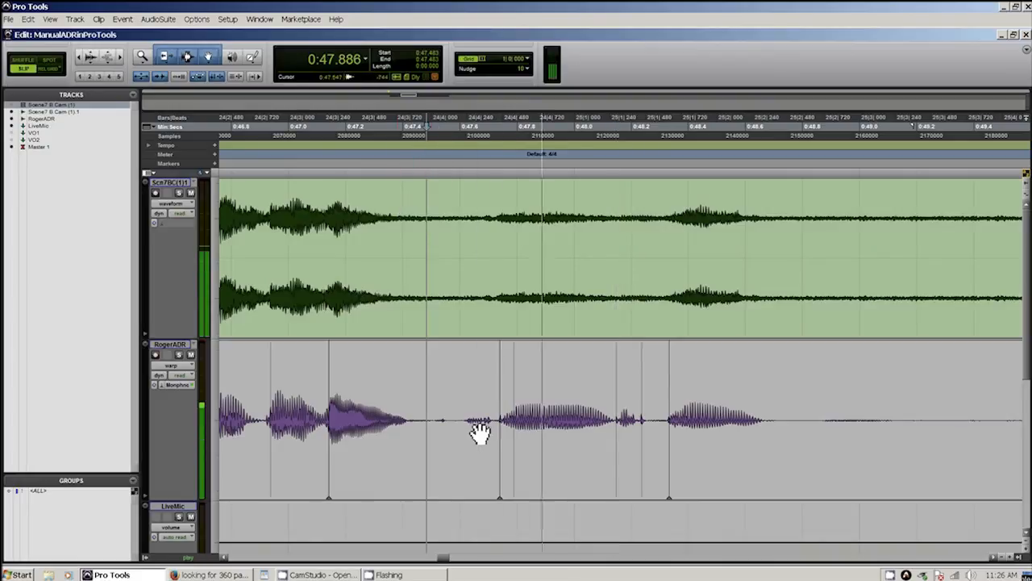
key(space)
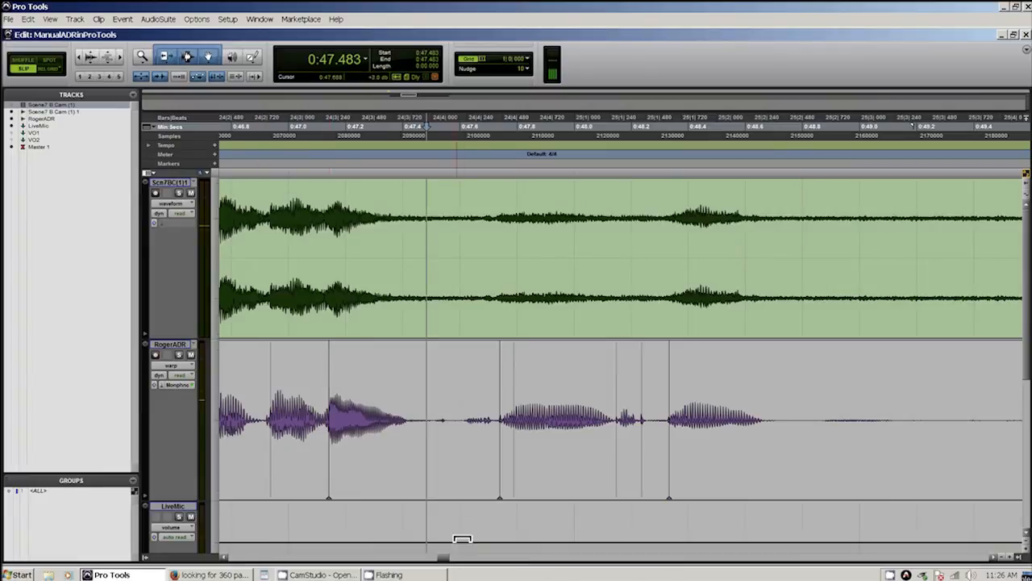
Show the hidden Scene7 B Cam (1) video track, mute the camera audio track and open the floating video window
key(ctrl+[)
key(ctrl+[)
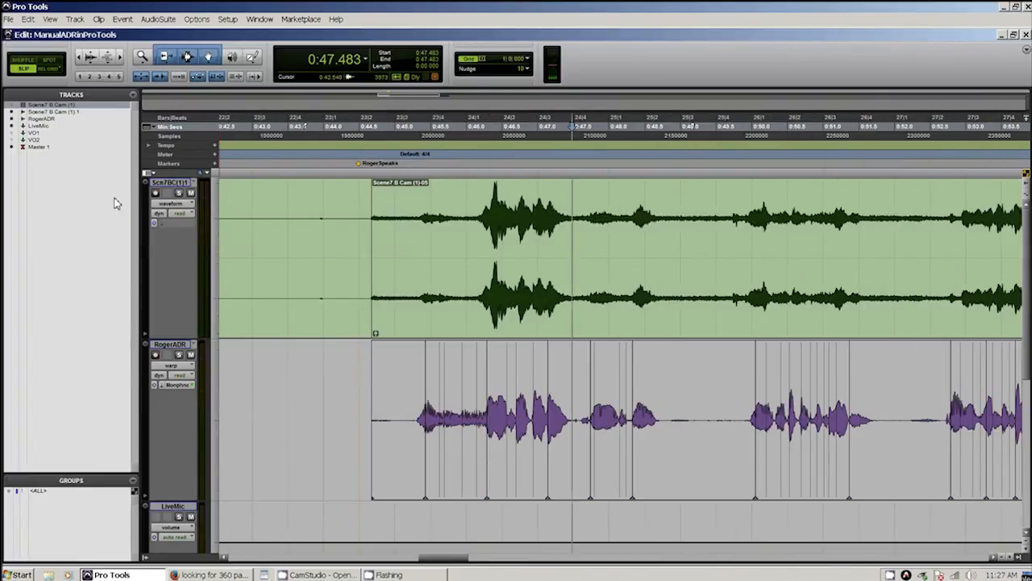
right_click(53, 105)
click(70, 109)
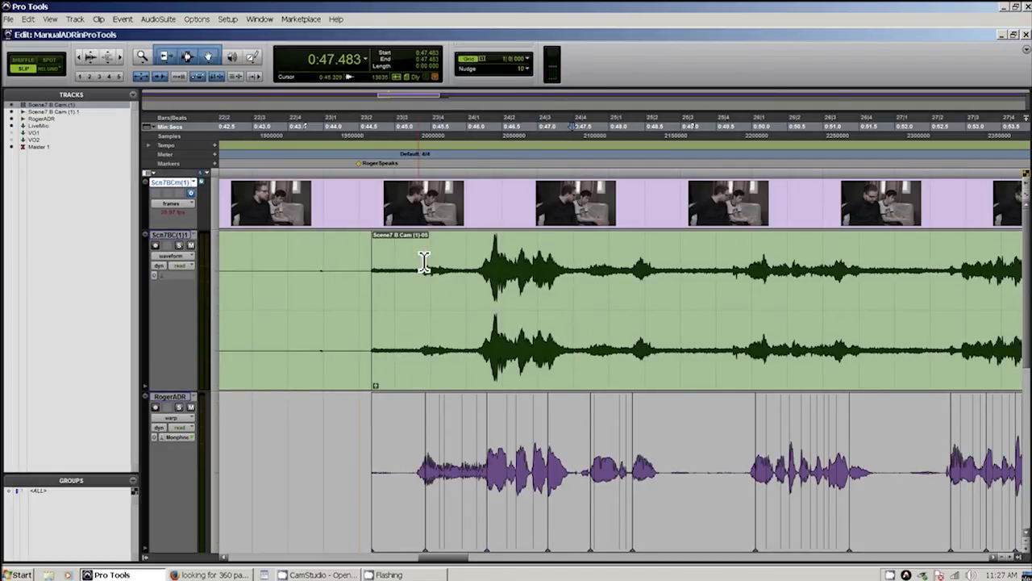
key(ctrl+9)
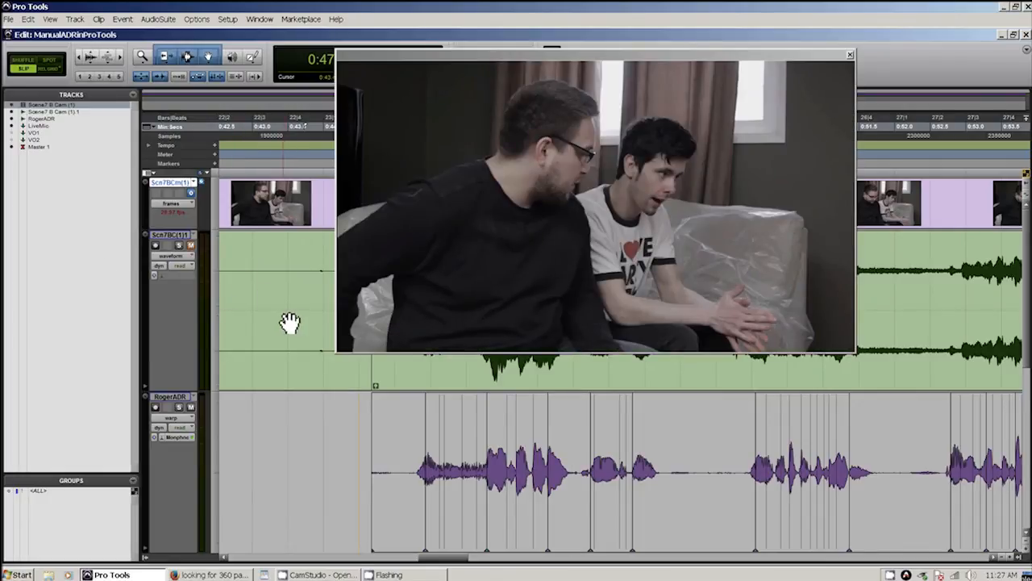
Play the RogerADR passage against the picture from 0:44.377, then return to the passage and close the video window
click(356, 441)
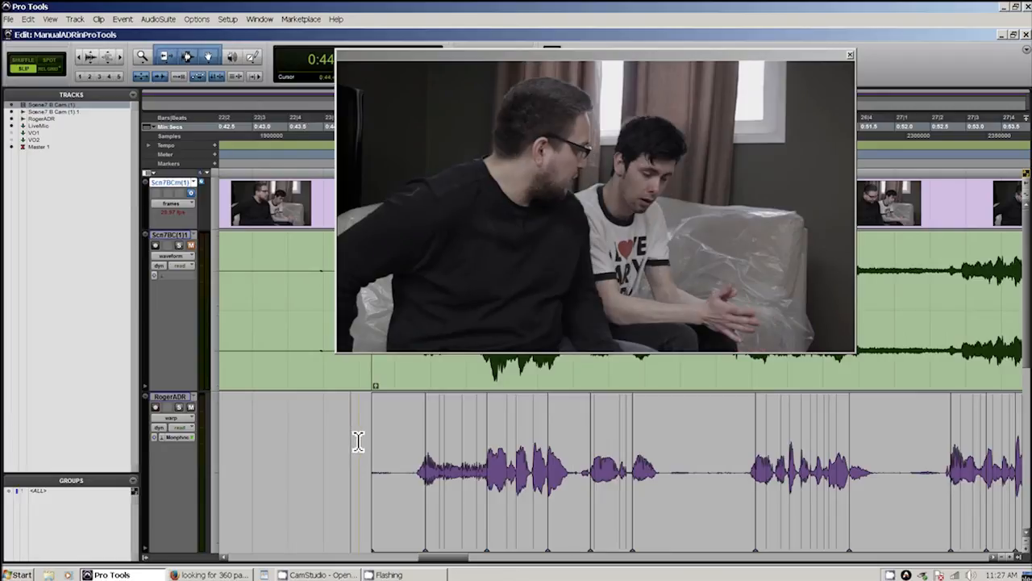
key(space)
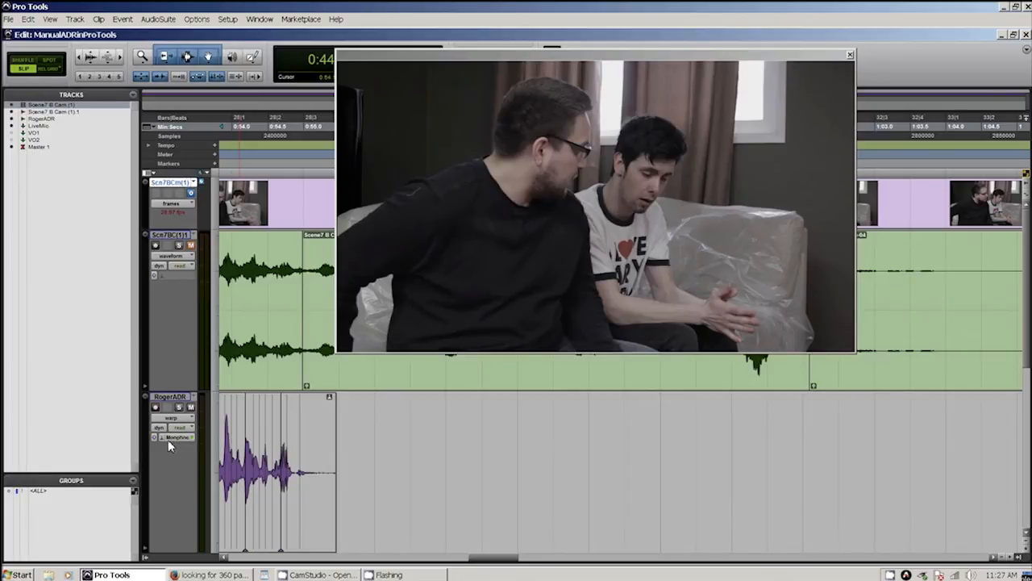
drag(507, 562, 463, 574)
click(849, 56)
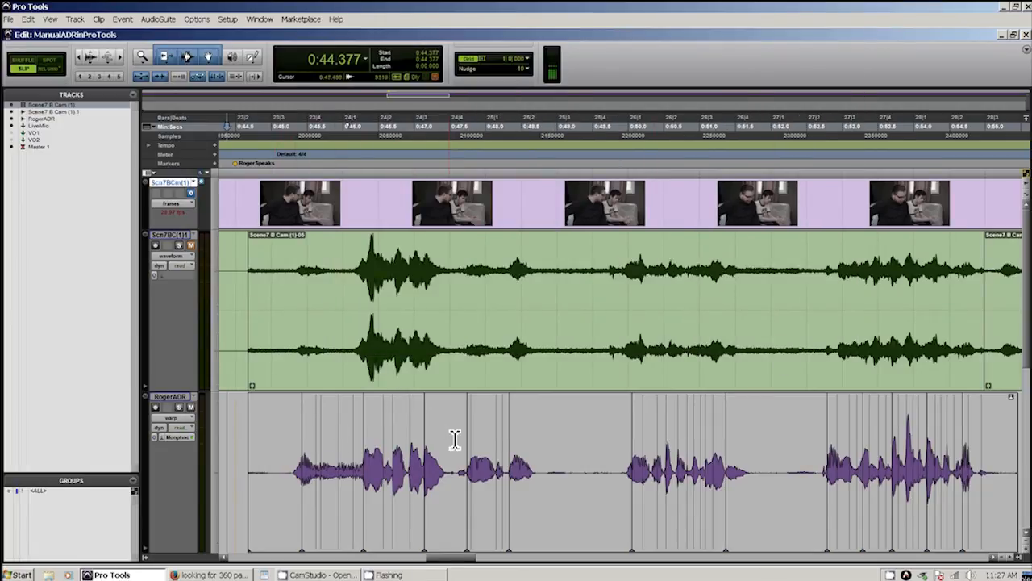
Audition the start of the RogerADR take repeatedly from 0:45.170 and 0:46.274 to listen for Elastic Audio artifacts
click(284, 442)
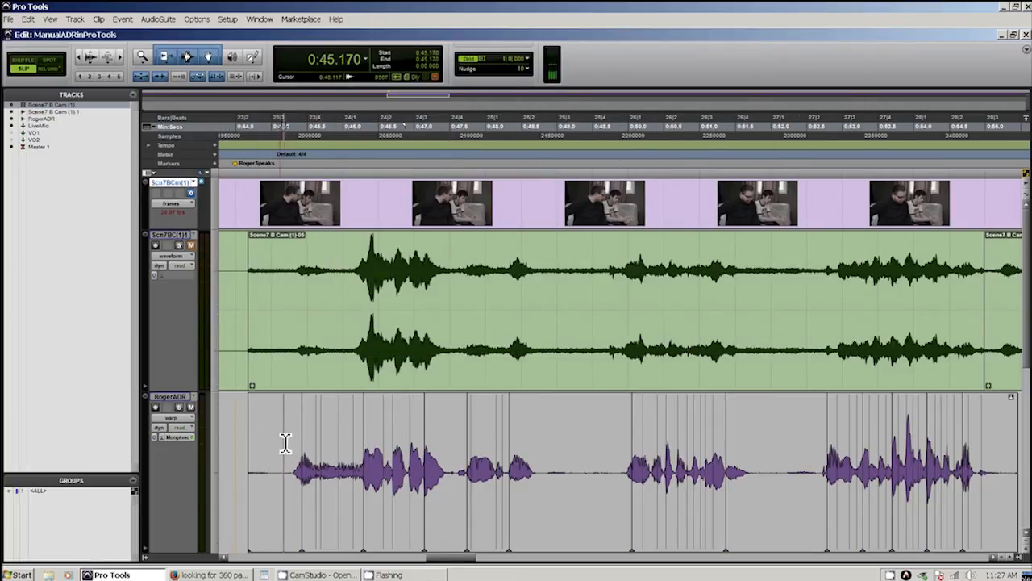
key(space)
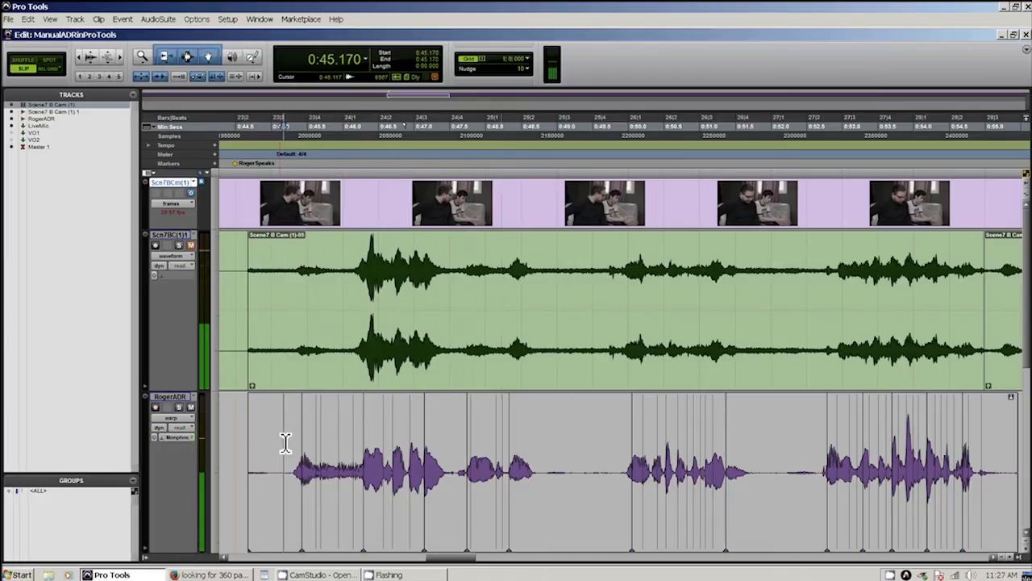
key(space)
key(Tab)
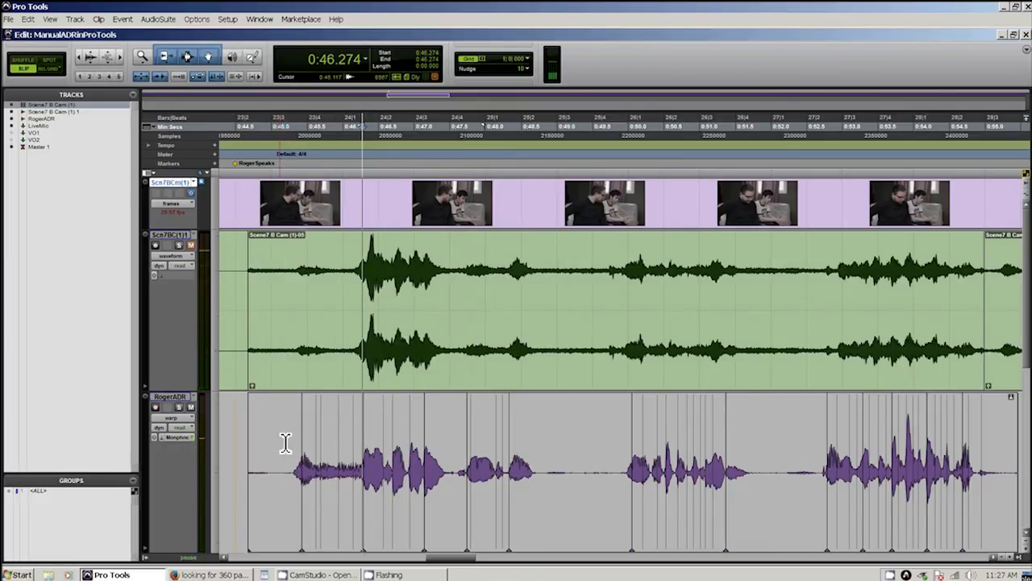
key(space)
key(space)
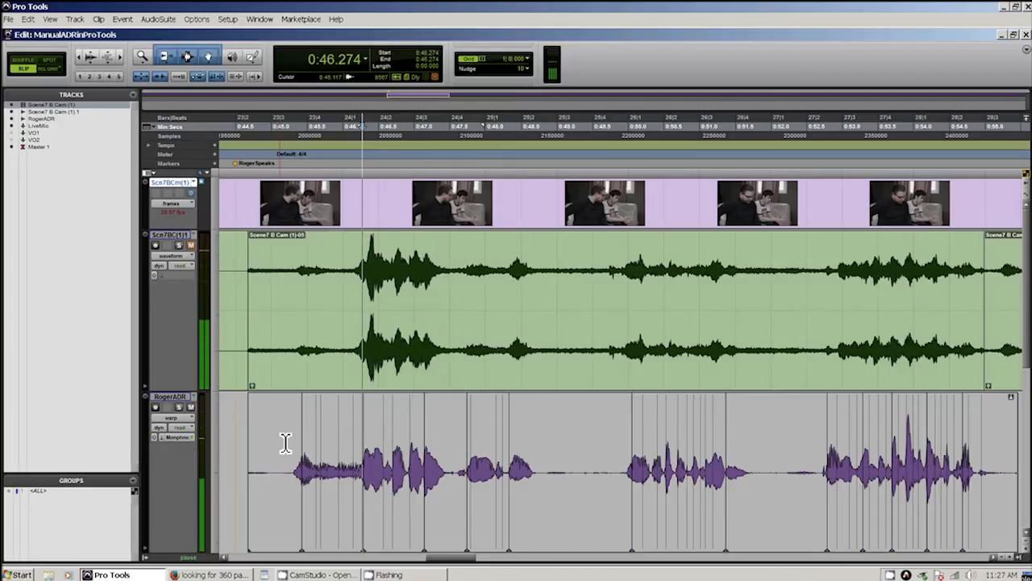
key(space)
key(space)
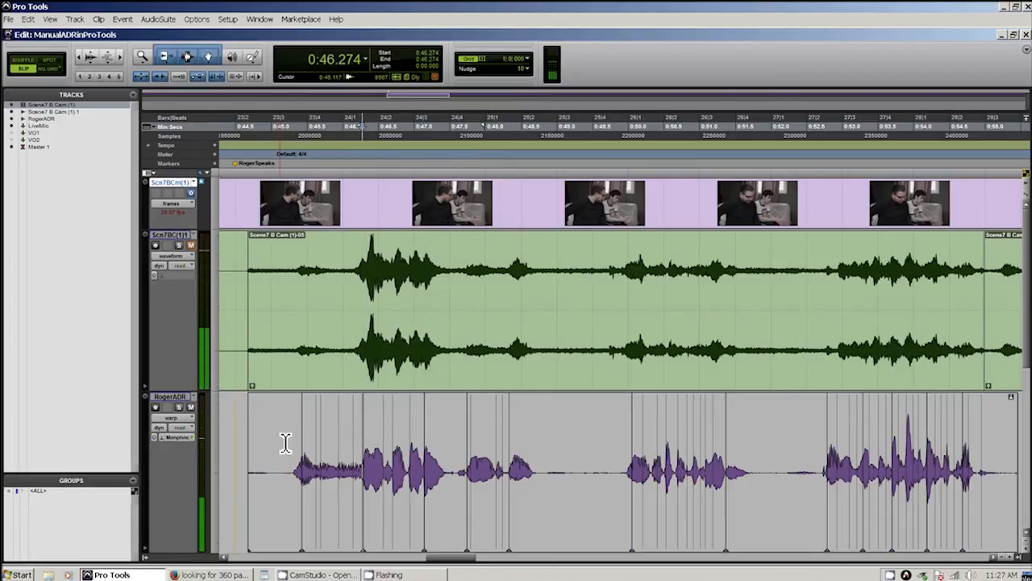
Switch RogerADR's Elastic Audio to Rendered Processing and play the whole ADR passage from 0:44.566 to check the result
click(172, 436)
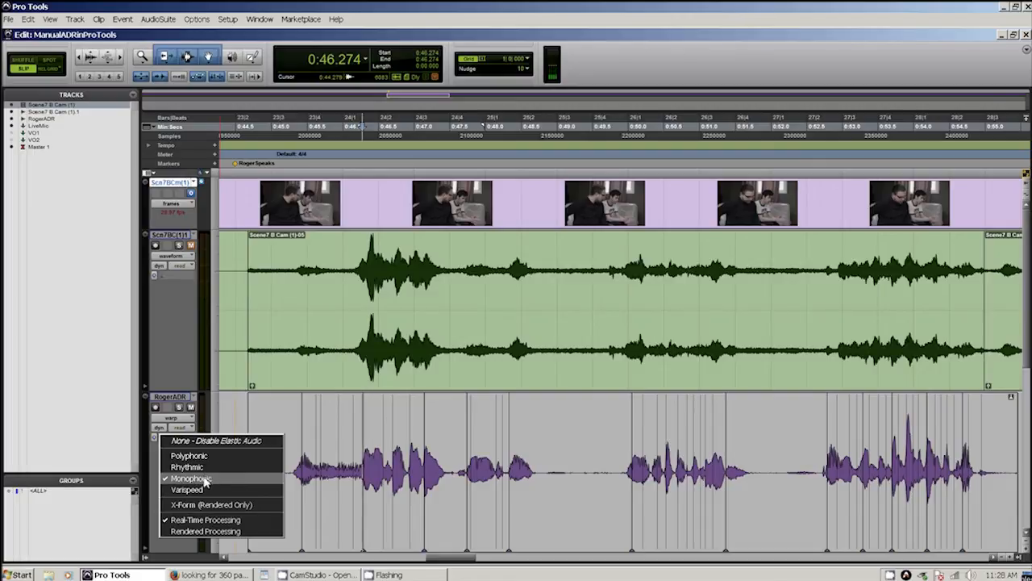
click(202, 531)
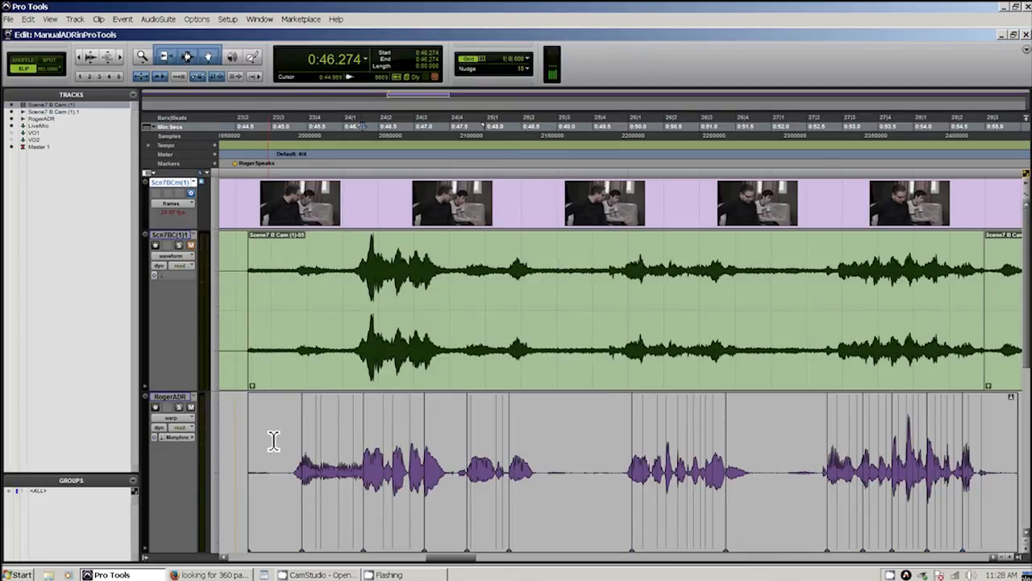
click(246, 438)
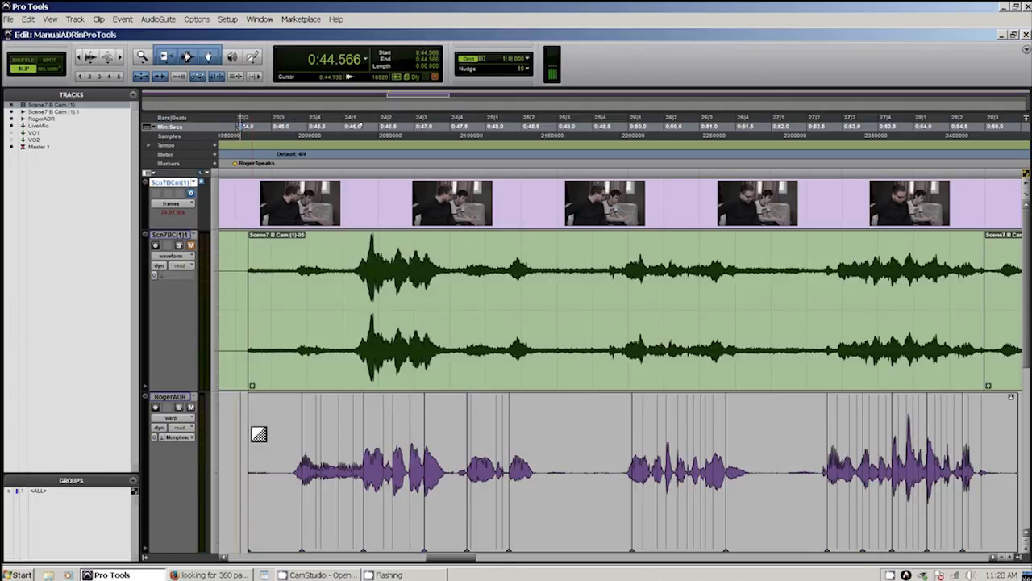
key(ctrl+bracketleft)
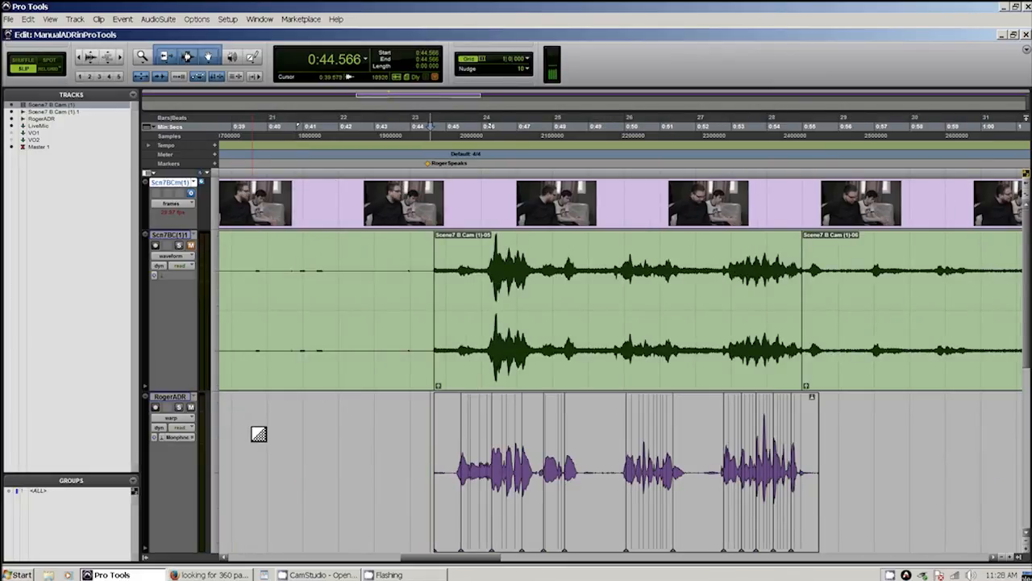
key(space)
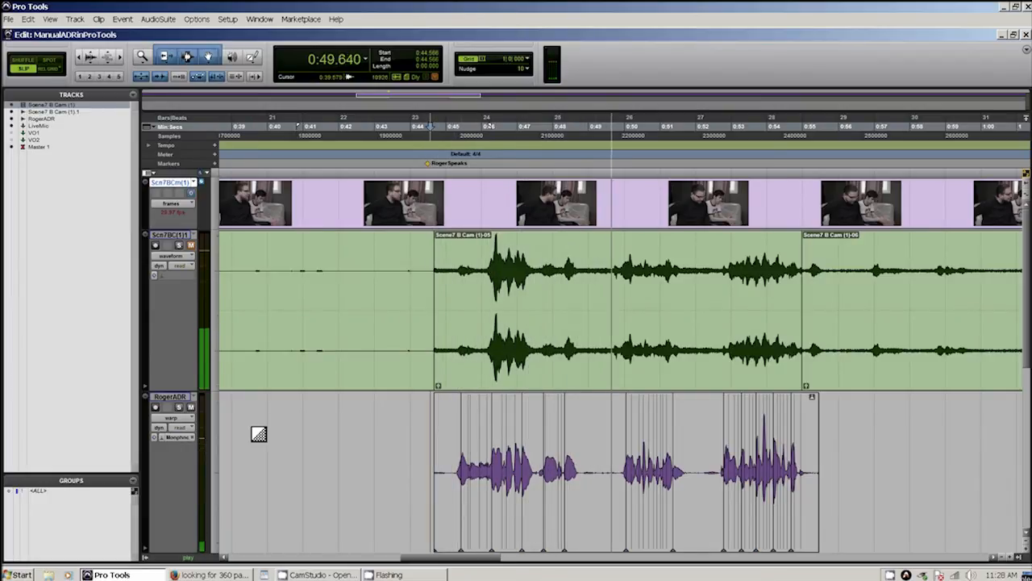
key(space)
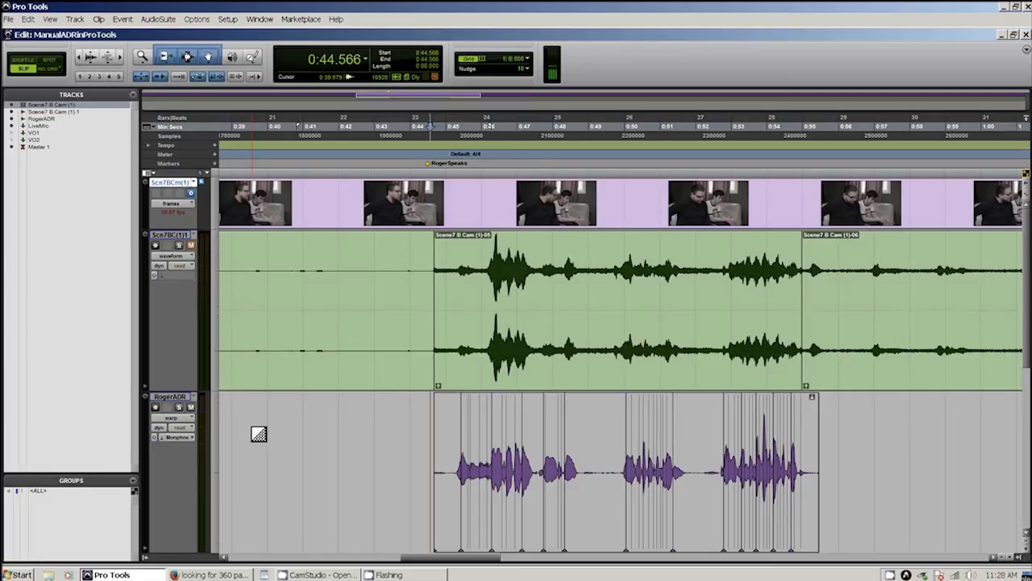
key(space)
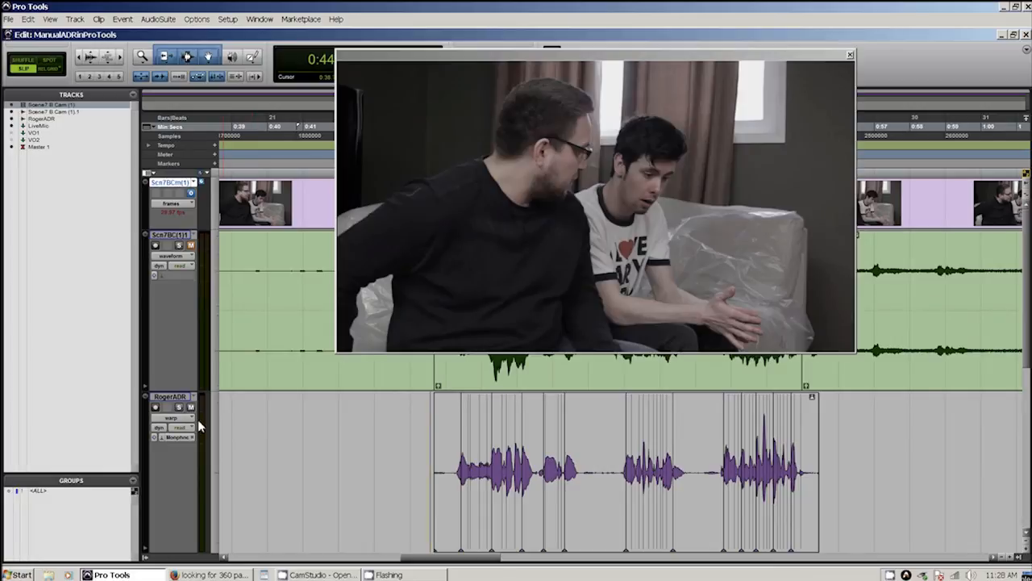